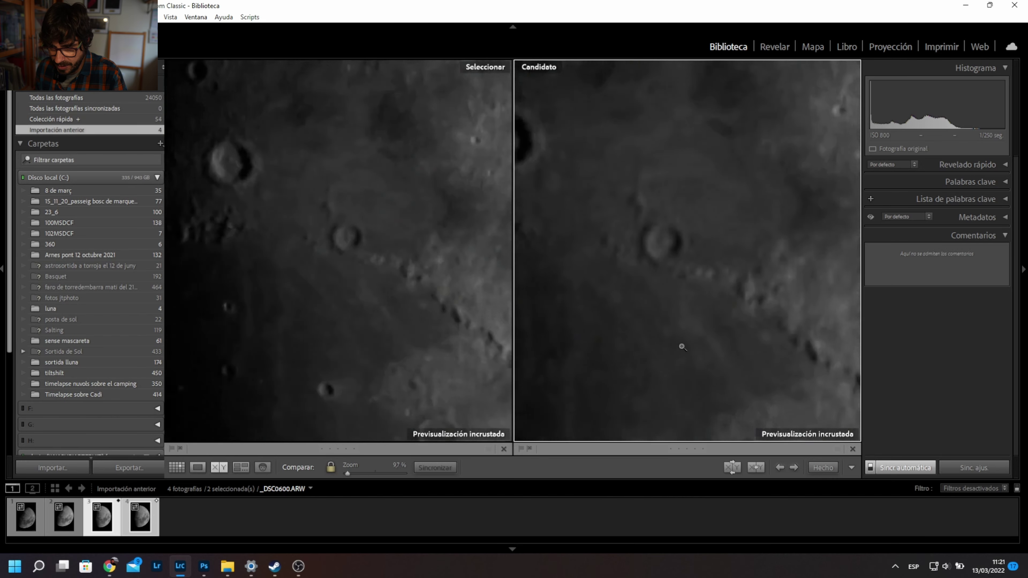
# - Compare the crater detail near the moon's upper edge in _DSC0600.ARW and _DSC0601.ARW at 100% magnification
pyautogui.click(679, 347)
pyautogui.click(654, 127)
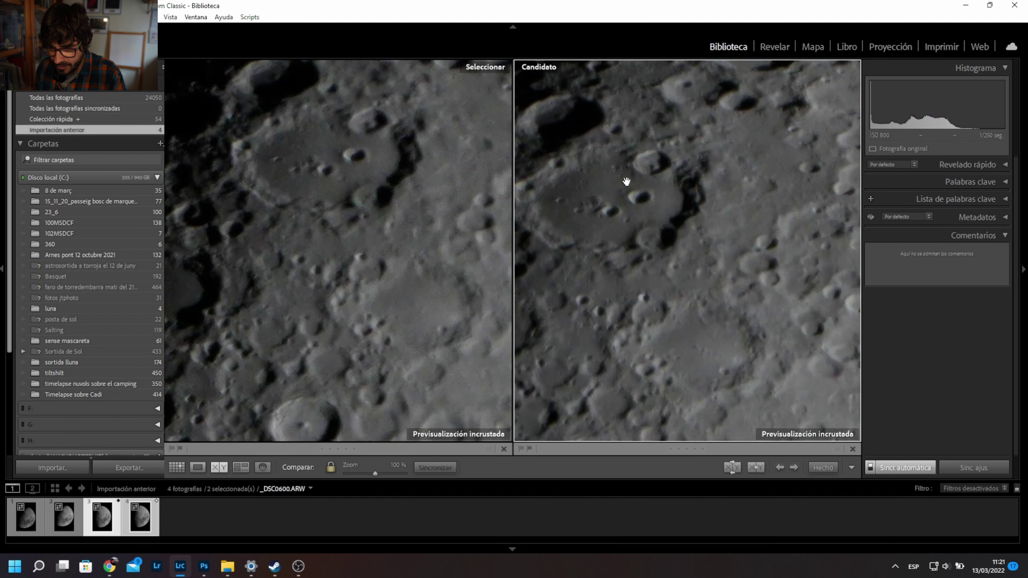
pyautogui.moveTo(583, 218); pyautogui.dragTo(646, 271)
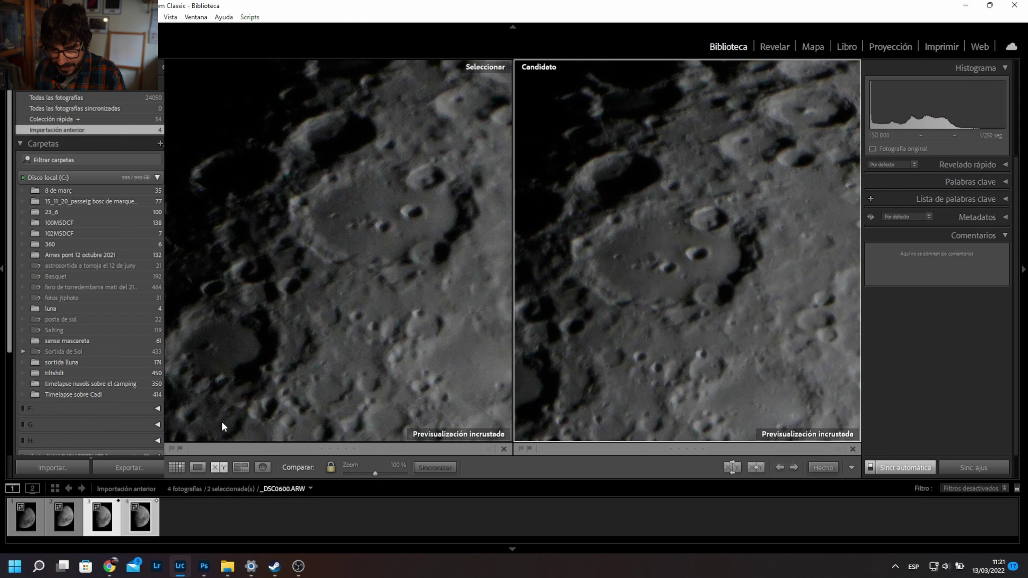
# - Compare _DSC0599.ARW with _DSC0601.ARW side by side, examining the sharpness of matching craters at 100%
pyautogui.doubleClick(63, 518)
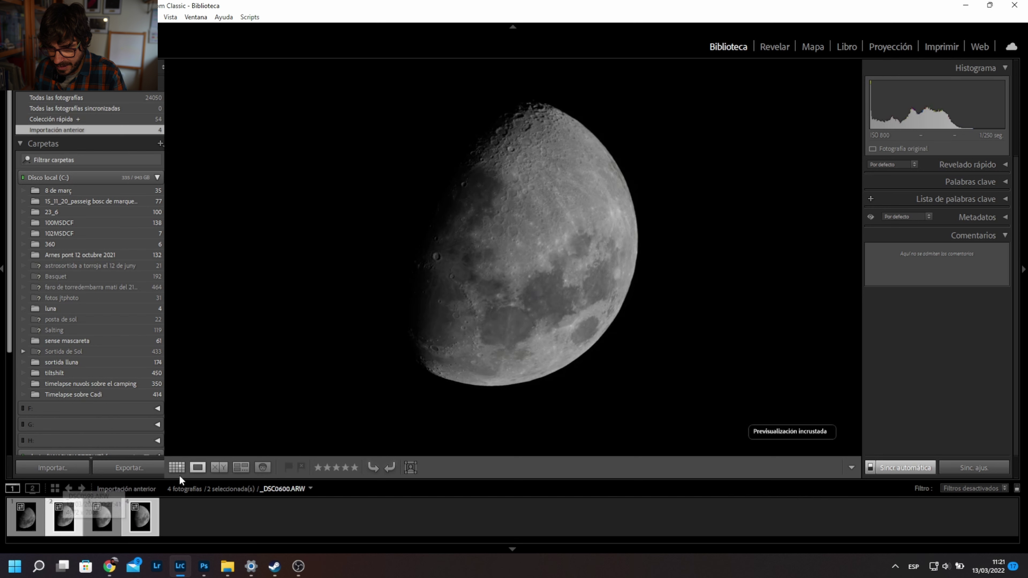
pyautogui.click(217, 467)
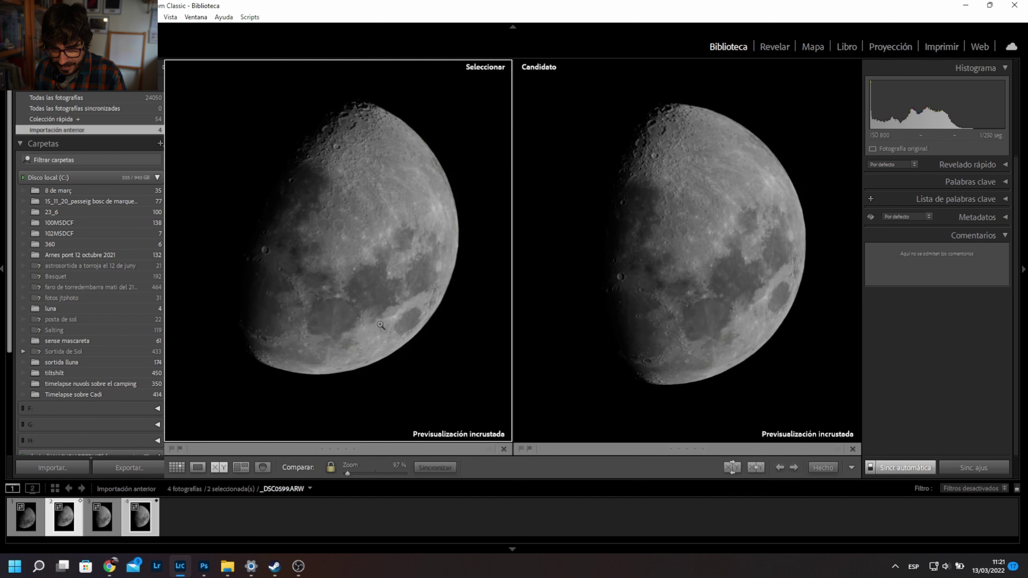
pyautogui.click(712, 245)
pyautogui.click(688, 235)
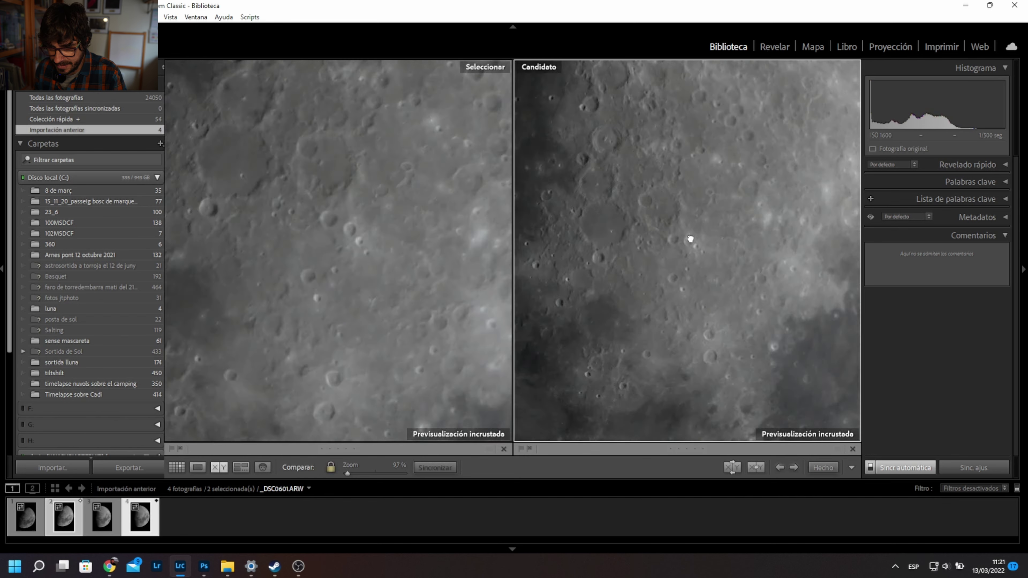
pyautogui.moveTo(689, 184); pyautogui.dragTo(746, 202)
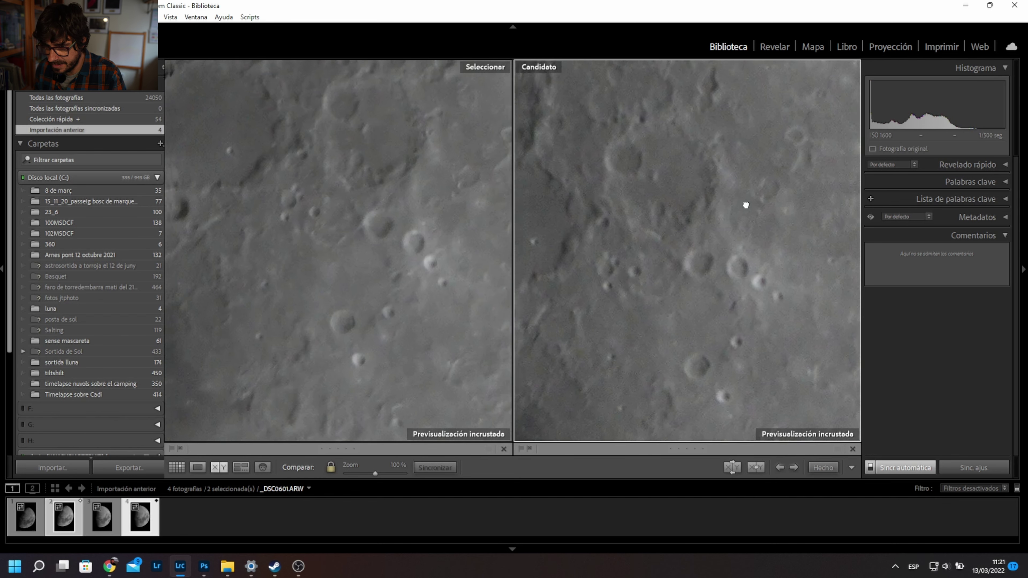
pyautogui.moveTo(387, 176); pyautogui.dragTo(372, 218)
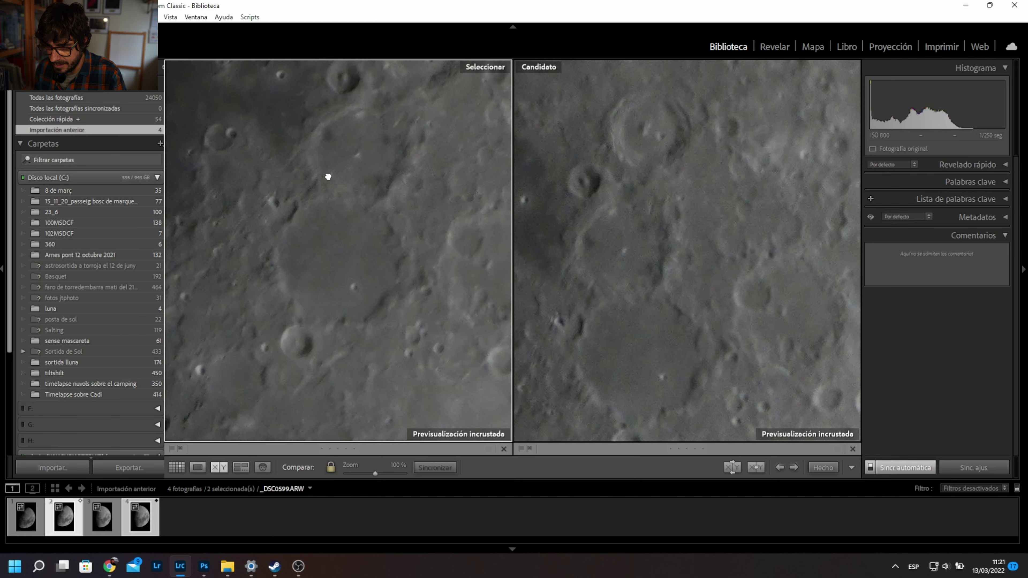
pyautogui.moveTo(328, 177); pyautogui.dragTo(374, 292)
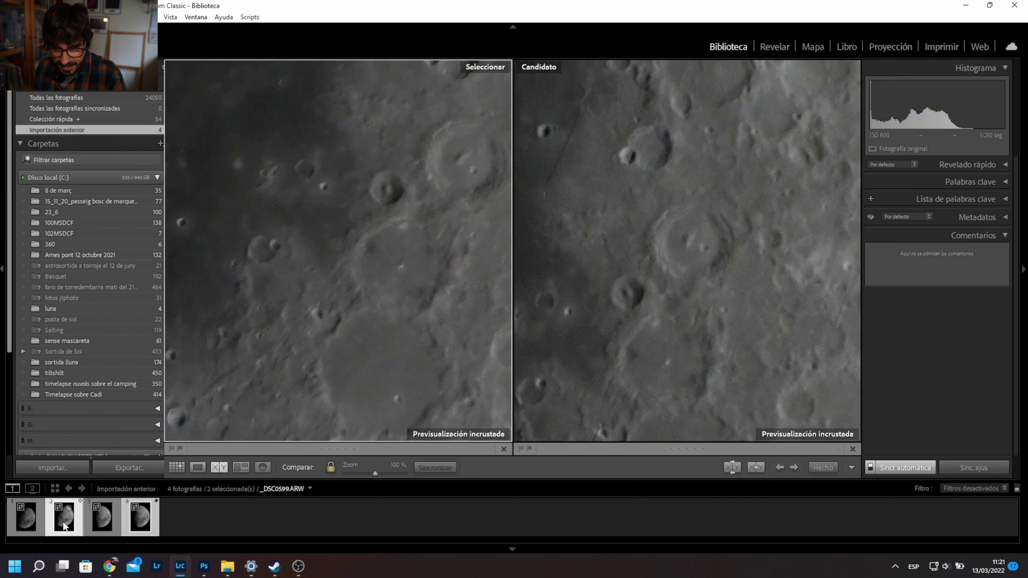
pyautogui.click(137, 523)
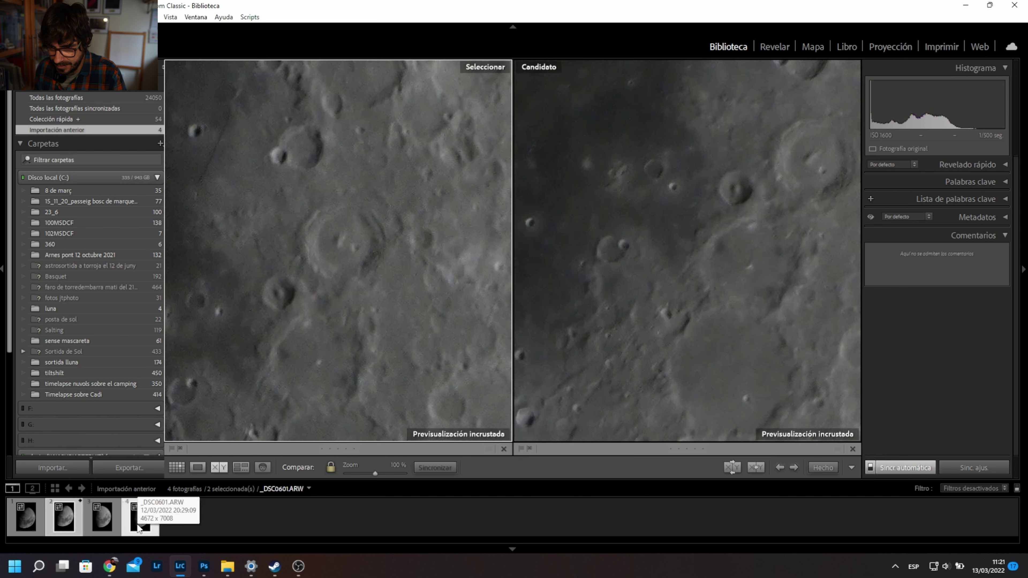
# - Compare _DSC0599.ARW with _DSC0600.ARW side by side, examining craters and dark plains close up
pyautogui.click(64, 527)
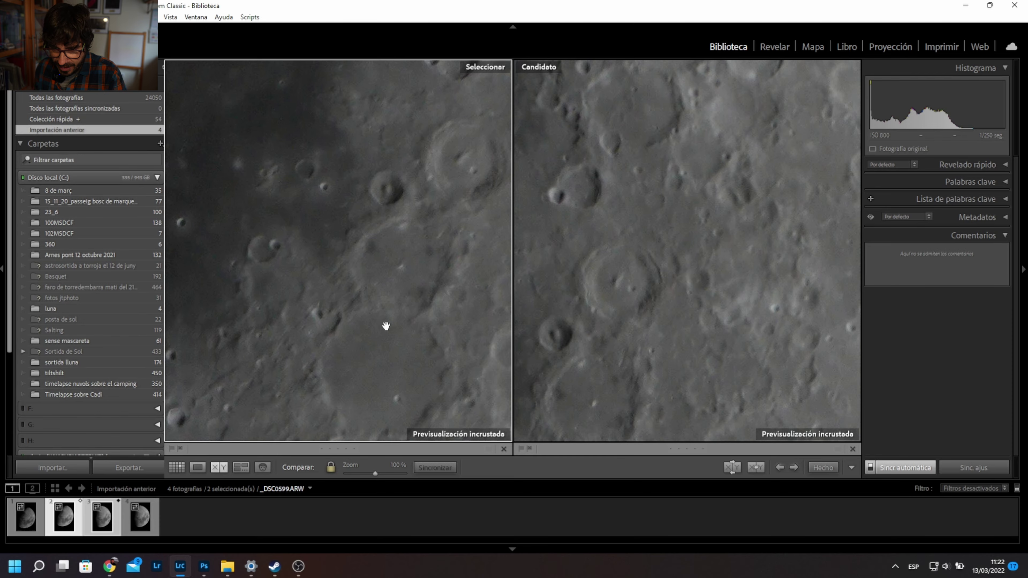
pyautogui.moveTo(386, 326); pyautogui.dragTo(477, 108)
pyautogui.moveTo(344, 177); pyautogui.dragTo(353, 263)
pyautogui.moveTo(406, 192); pyautogui.dragTo(240, 447)
pyautogui.moveTo(426, 220); pyautogui.dragTo(300, 248)
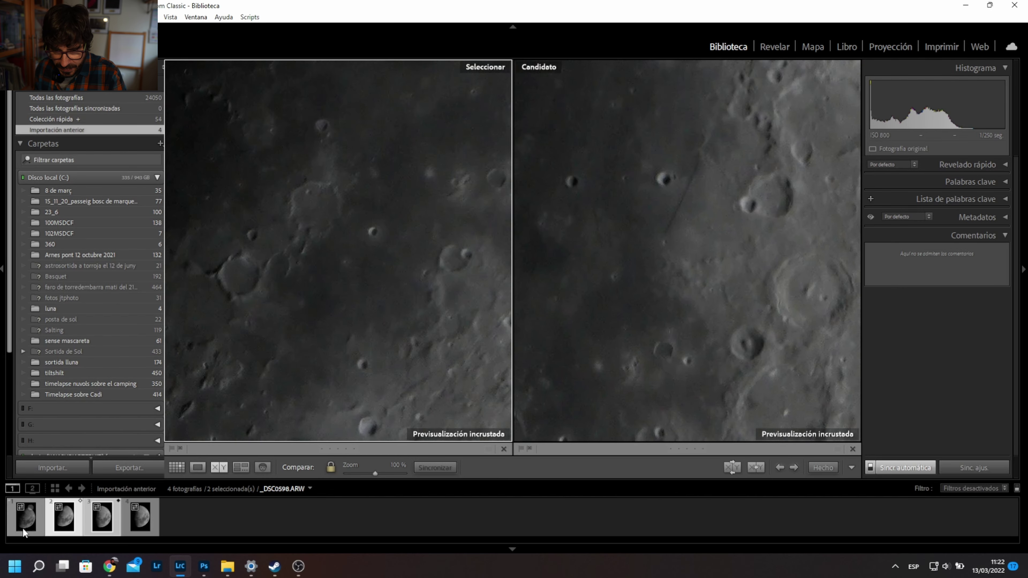
# - Compare _DSC0598.ARW with _DSC0600.ARW side by side, examining sharpness and brightness across craters, plains and mountain ranges
pyautogui.click(24, 518)
pyautogui.moveTo(368, 194); pyautogui.dragTo(442, 310)
pyautogui.click(317, 254)
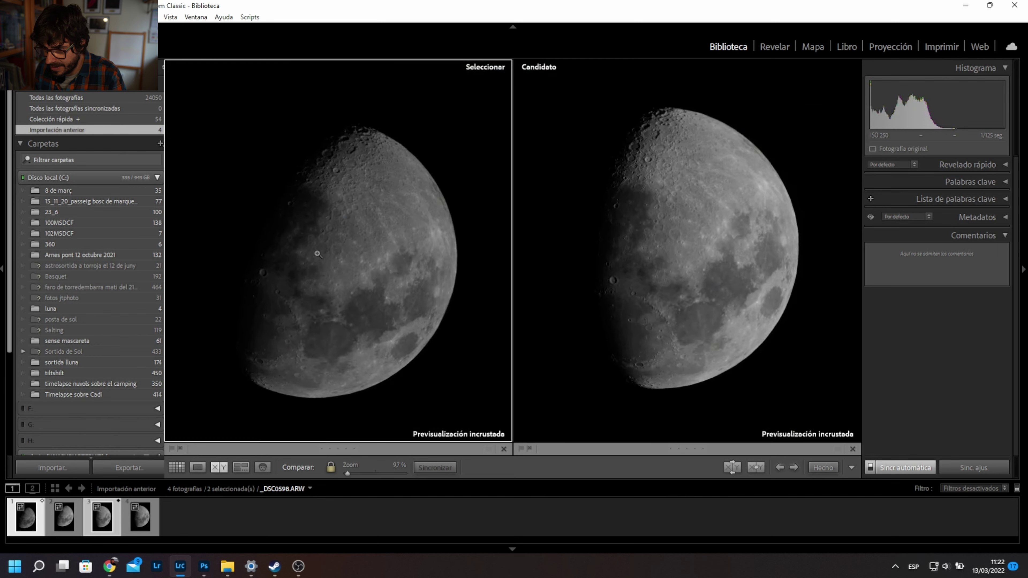
pyautogui.click(324, 262)
pyautogui.moveTo(314, 212); pyautogui.dragTo(419, 236)
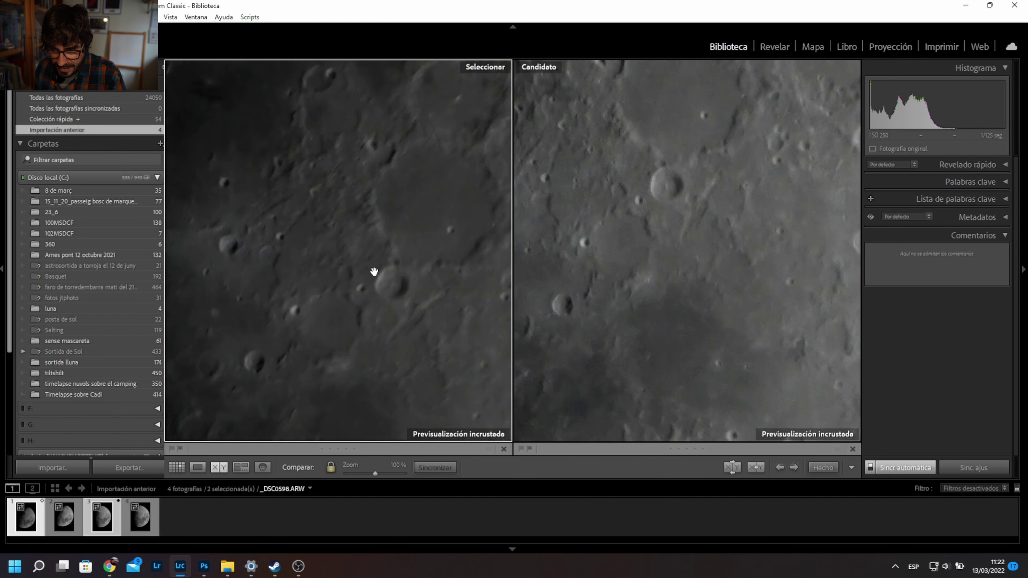
pyautogui.moveTo(374, 272); pyautogui.dragTo(388, 39)
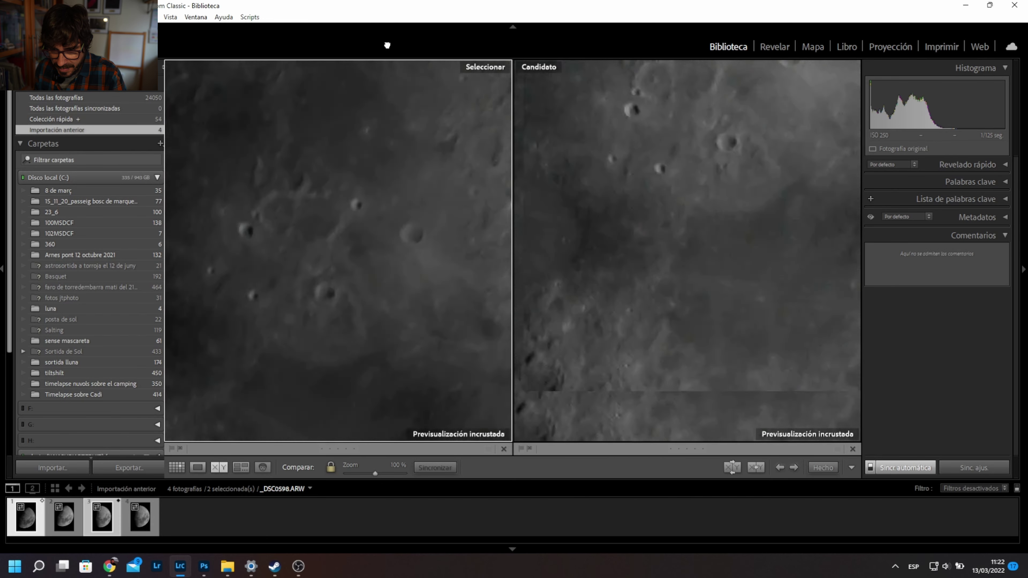
pyautogui.moveTo(390, 232); pyautogui.dragTo(366, 83)
pyautogui.moveTo(459, 147); pyautogui.dragTo(558, 58)
pyautogui.moveTo(339, 289); pyautogui.dragTo(469, 204)
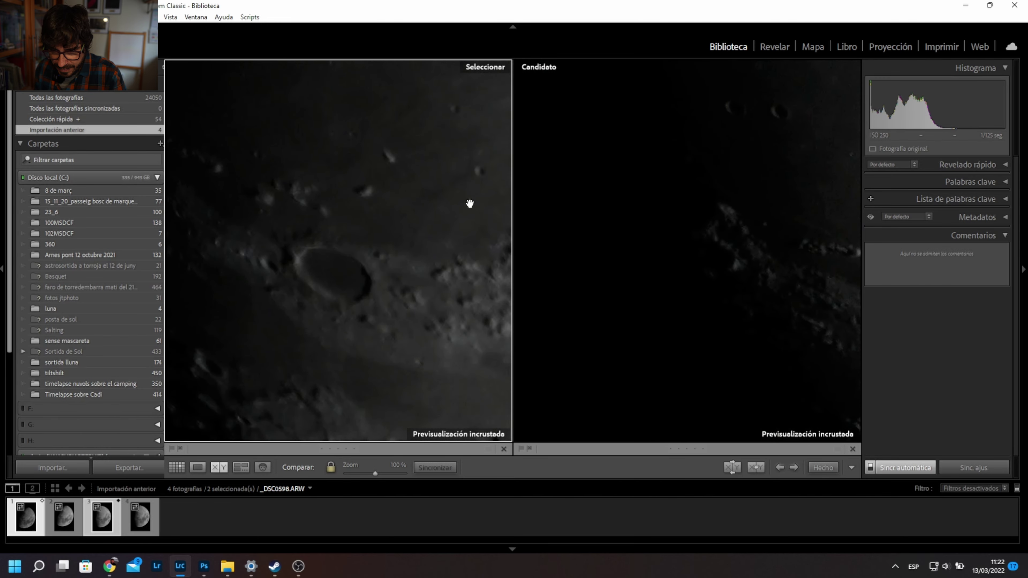
pyautogui.moveTo(435, 281); pyautogui.dragTo(328, 220)
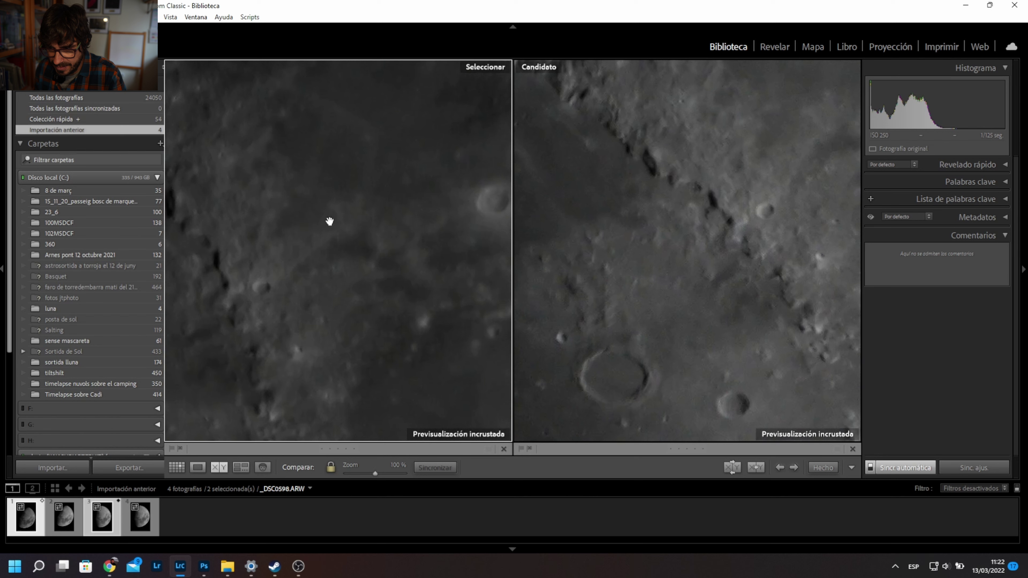
pyautogui.click(107, 526)
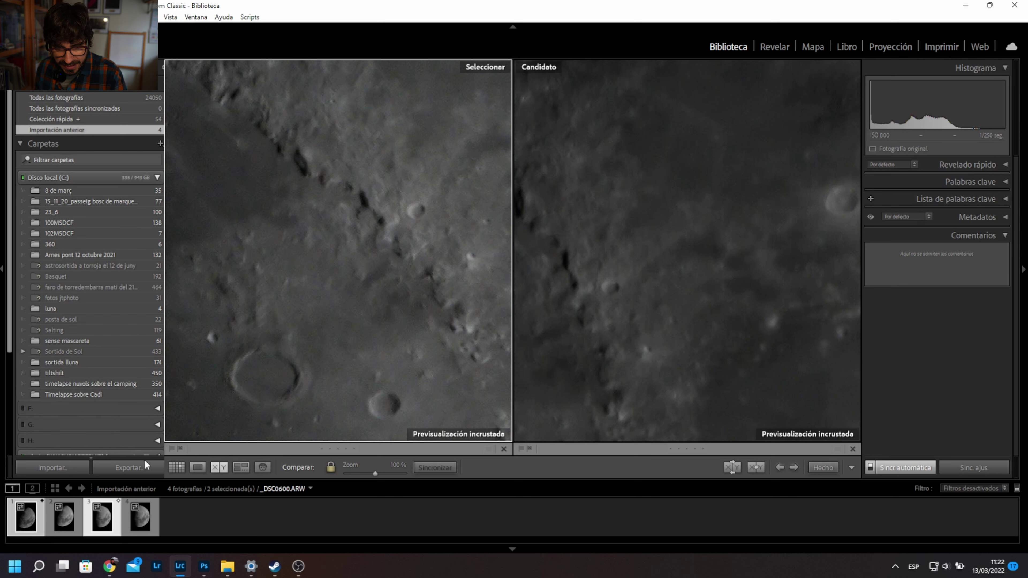
pyautogui.press('Down')
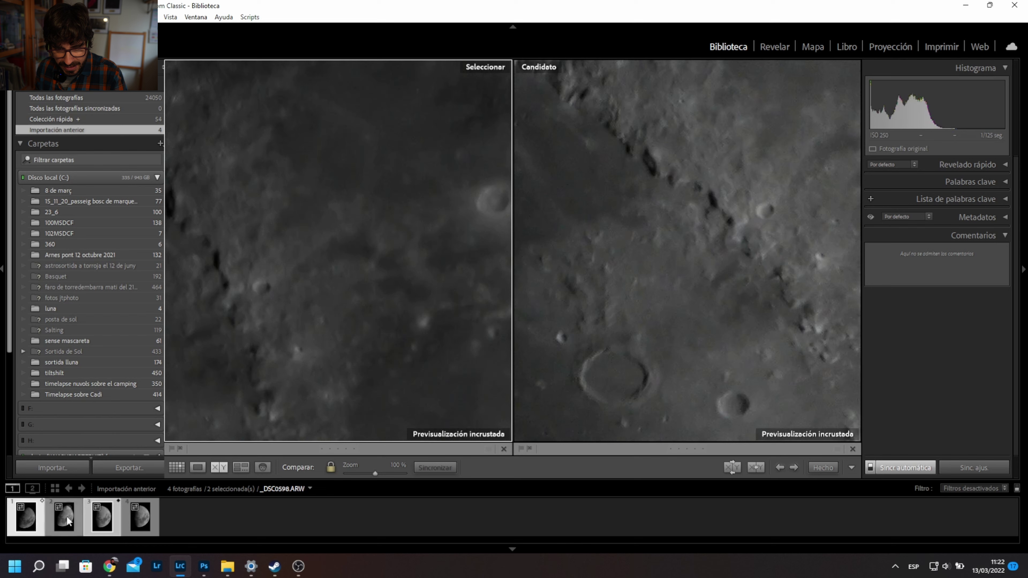
# - Leave the comparison and open only _DSC0600.ARW for editing in the Revelar module
pyautogui.press('g')
pyautogui.click(447, 243)
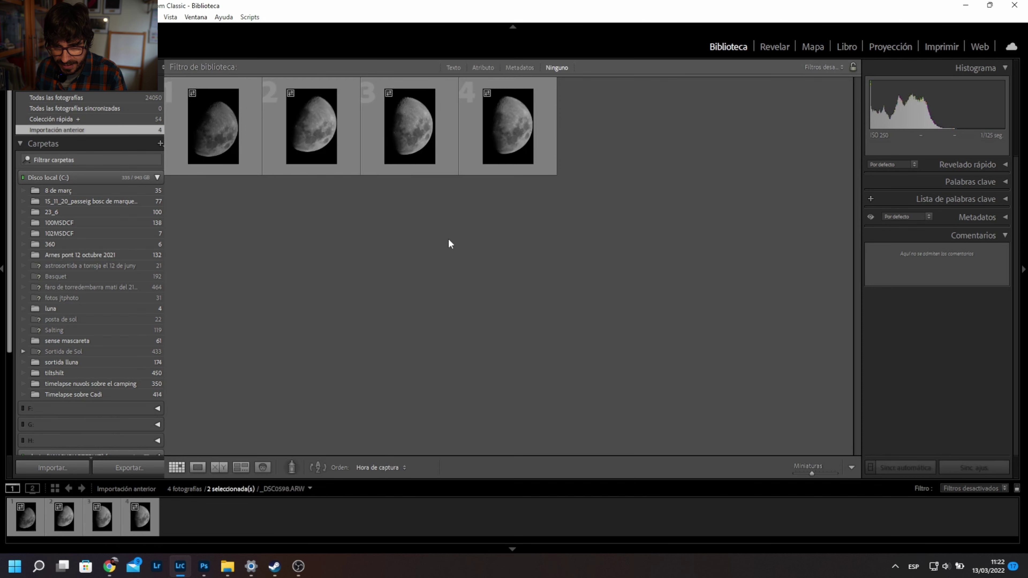
pyautogui.doubleClick(408, 142)
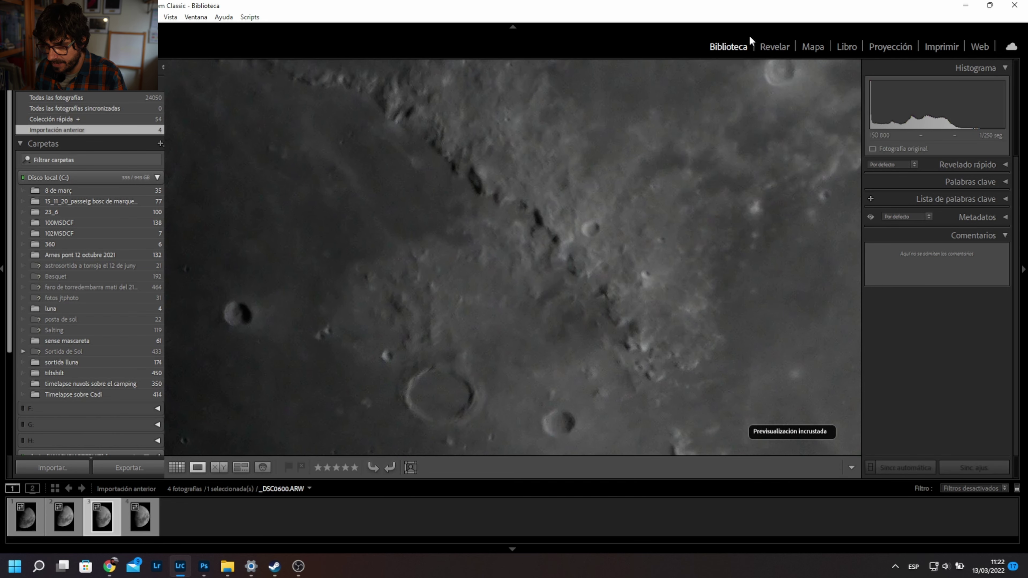
pyautogui.click(779, 45)
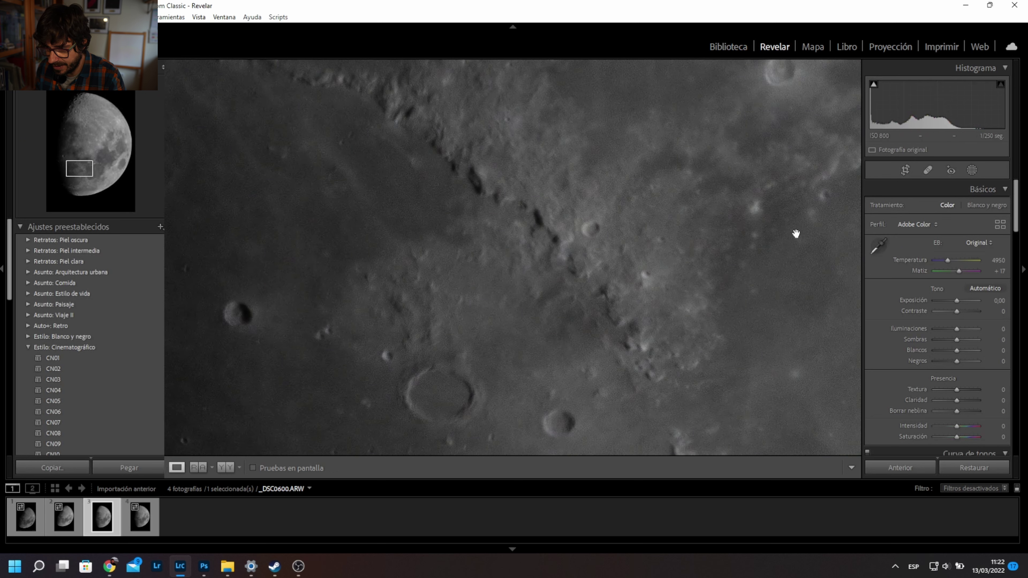
# - Set the moon photo's Textura to +9 in the basic adjustments
pyautogui.click(304, 238)
pyautogui.click(482, 179)
pyautogui.moveTo(482, 179); pyautogui.dragTo(767, 168)
pyautogui.moveTo(434, 218); pyautogui.dragTo(785, 204)
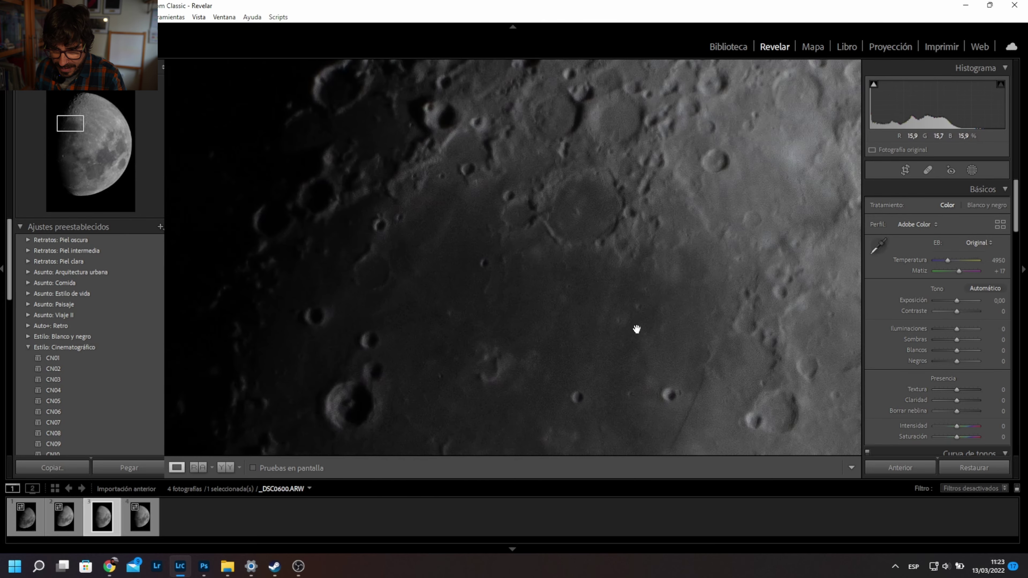
pyautogui.moveTo(636, 329); pyautogui.dragTo(514, 89)
pyautogui.moveTo(708, 296); pyautogui.dragTo(686, 278)
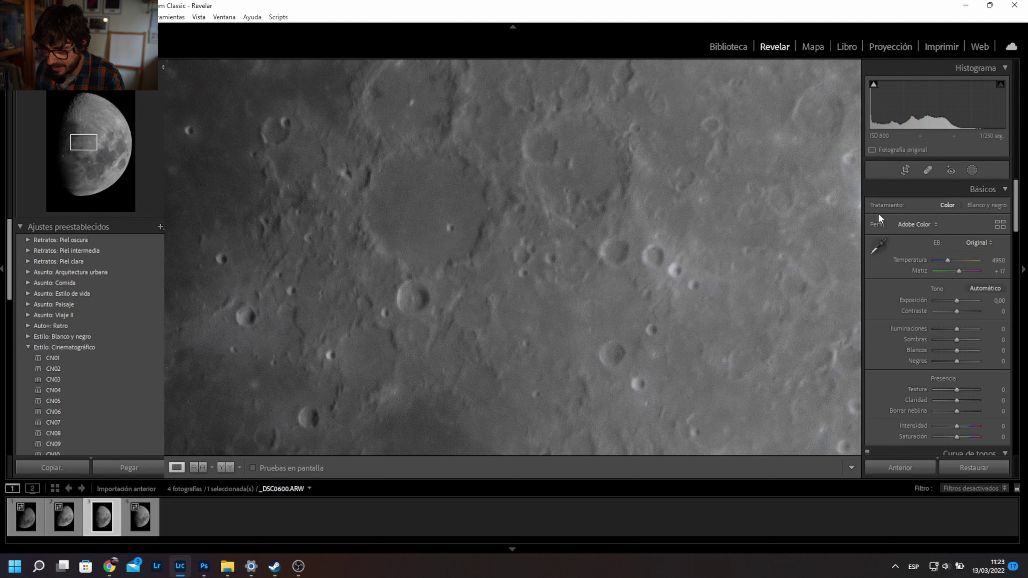
pyautogui.click(959, 388)
pyautogui.click(573, 287)
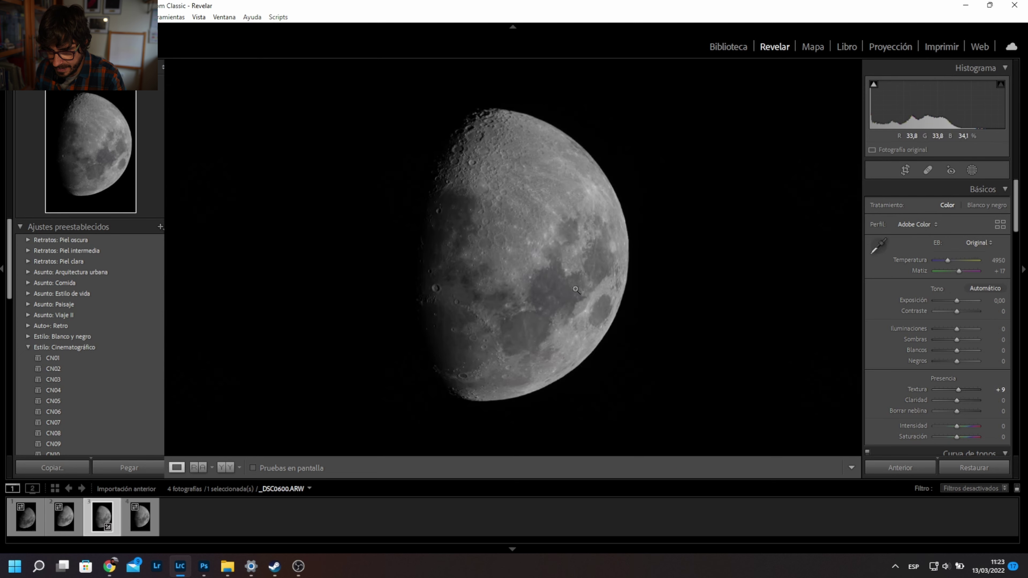
# - Set Claridad to +14 and Borrar neblina to +19, checking the effect on the lunar surface detail
pyautogui.click(501, 311)
pyautogui.moveTo(956, 399); pyautogui.dragTo(959, 399)
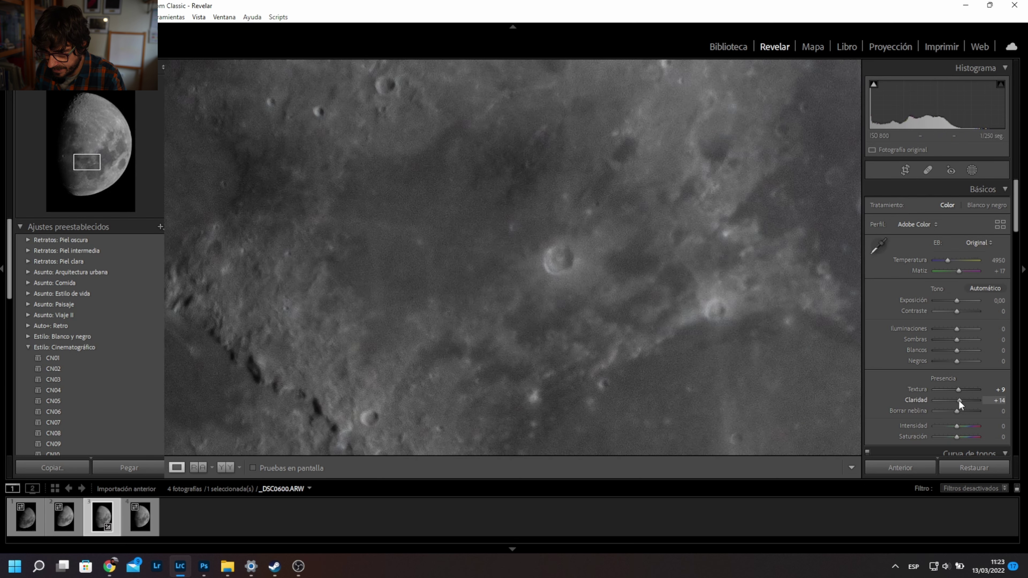
pyautogui.click(575, 248)
pyautogui.click(607, 202)
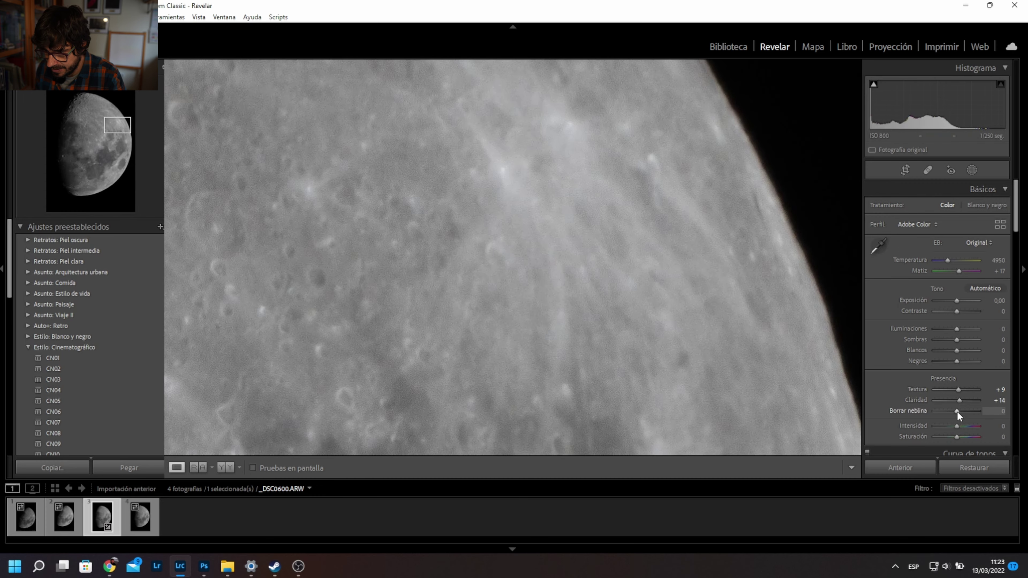
pyautogui.moveTo(958, 415); pyautogui.dragTo(961, 415)
pyautogui.click(780, 361)
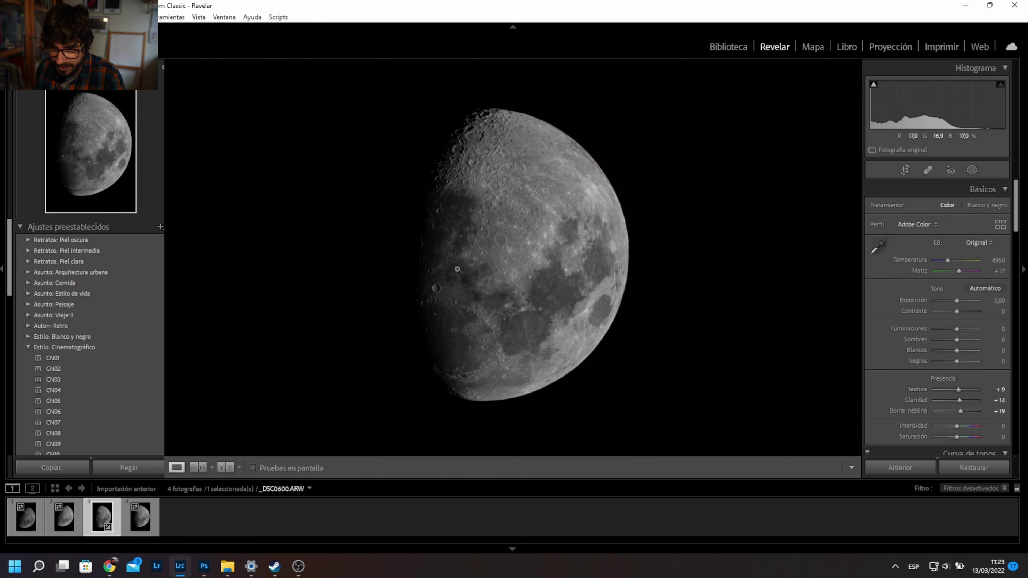
pyautogui.click(474, 166)
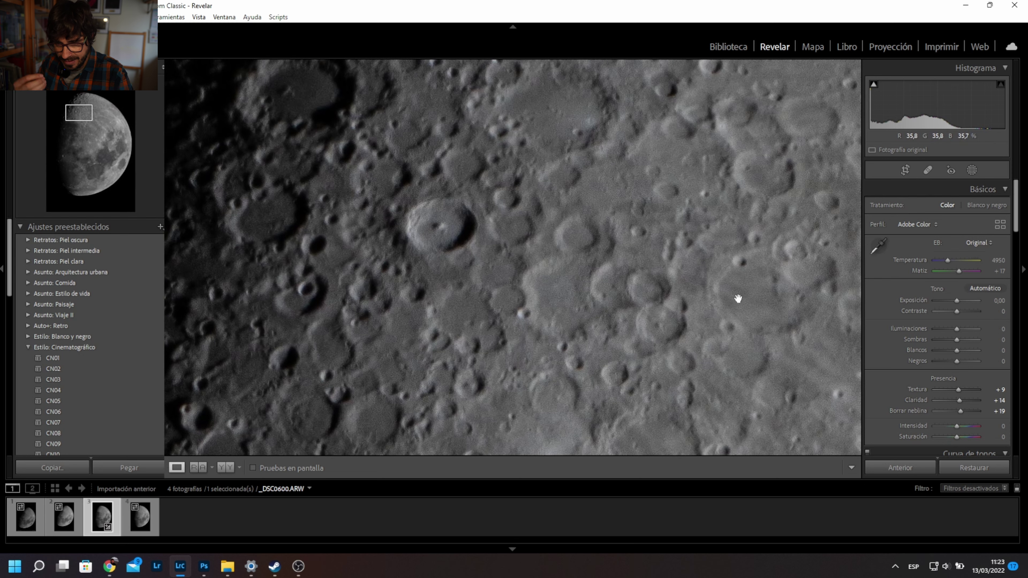
pyautogui.click(738, 299)
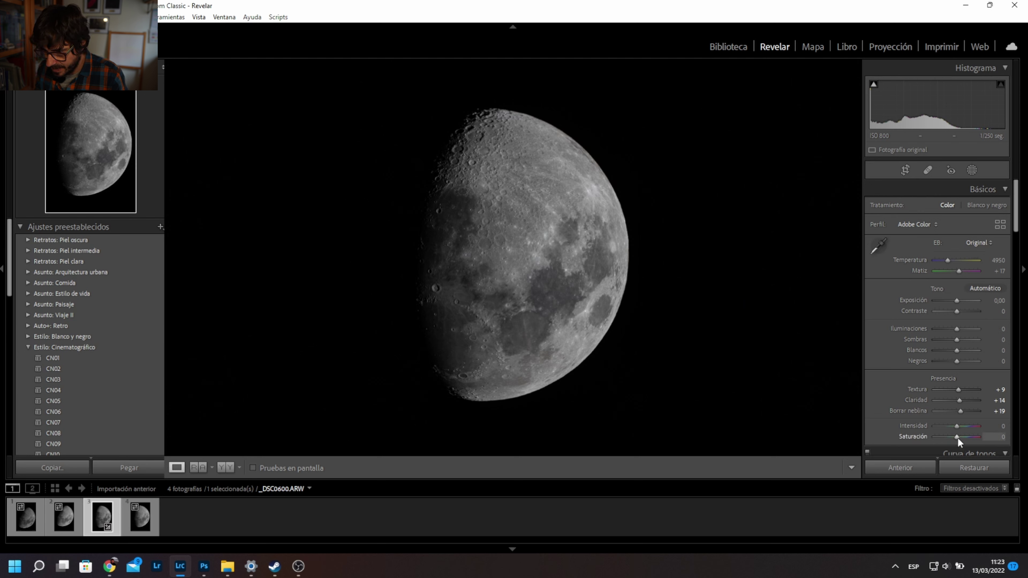
# - Try Saturación at +100 and examine the colour in the moon's dark plains
pyautogui.moveTo(956, 437); pyautogui.dragTo(967, 440)
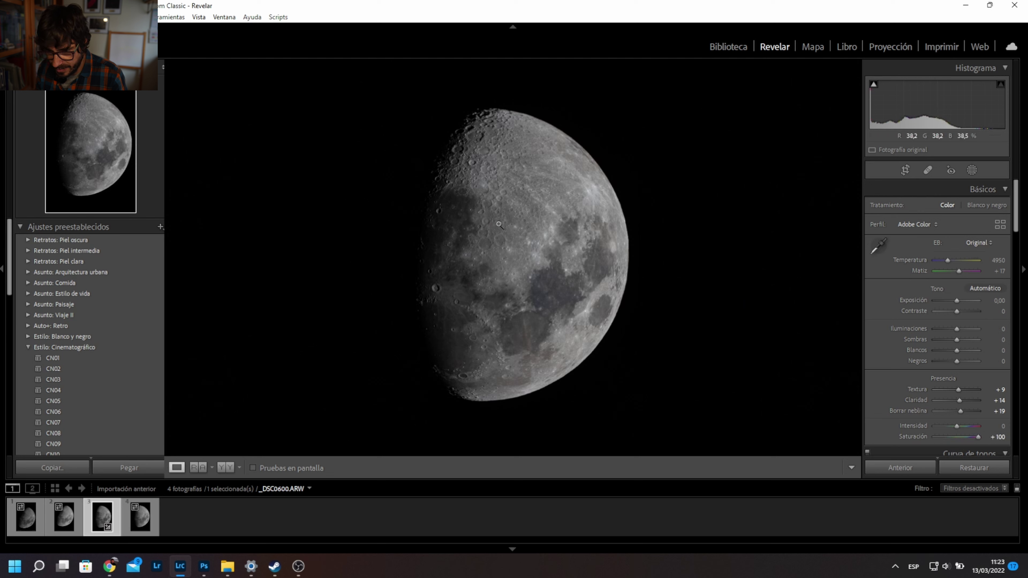
pyautogui.click(552, 290)
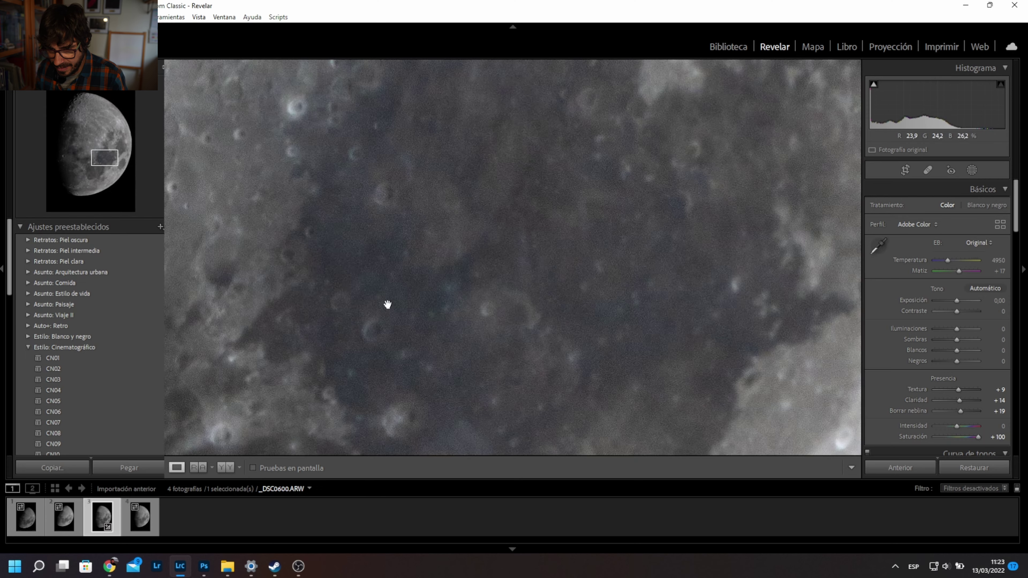
pyautogui.click(538, 209)
pyautogui.click(539, 209)
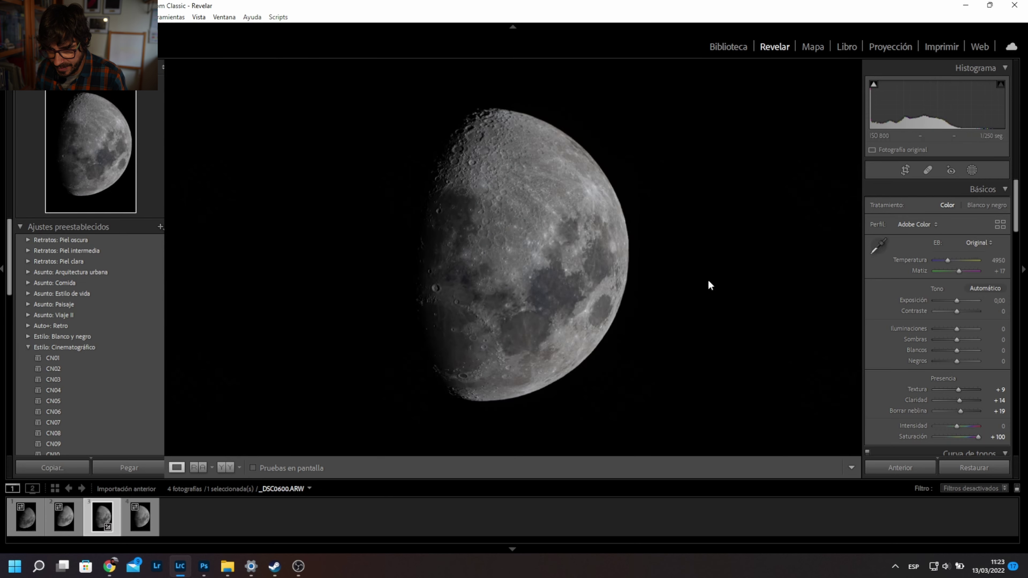
# - Try Intensidad at +100, reset it to 0, and set Saturación to +58
pyautogui.moveTo(970, 439); pyautogui.dragTo(967, 440)
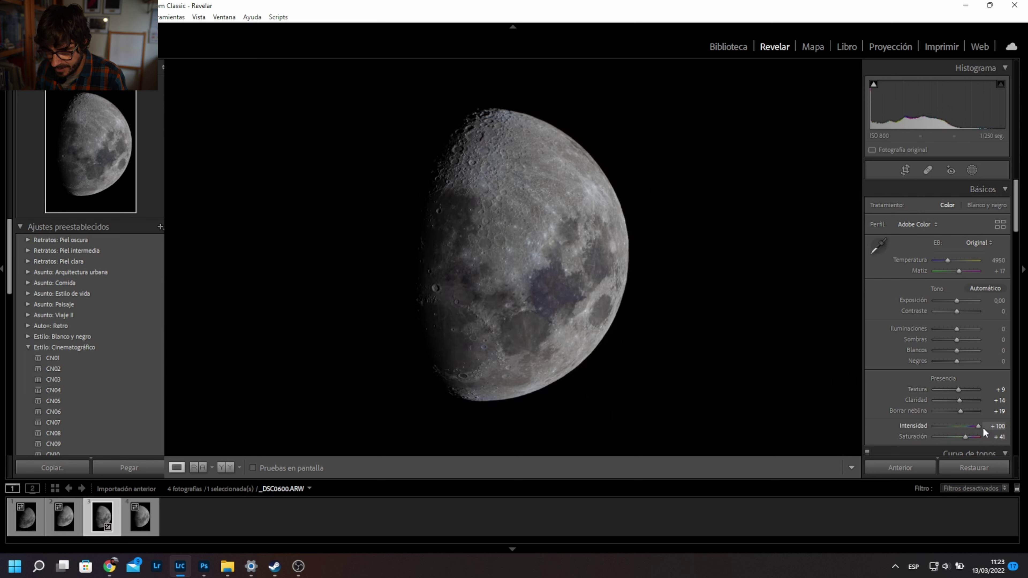
pyautogui.doubleClick(953, 430)
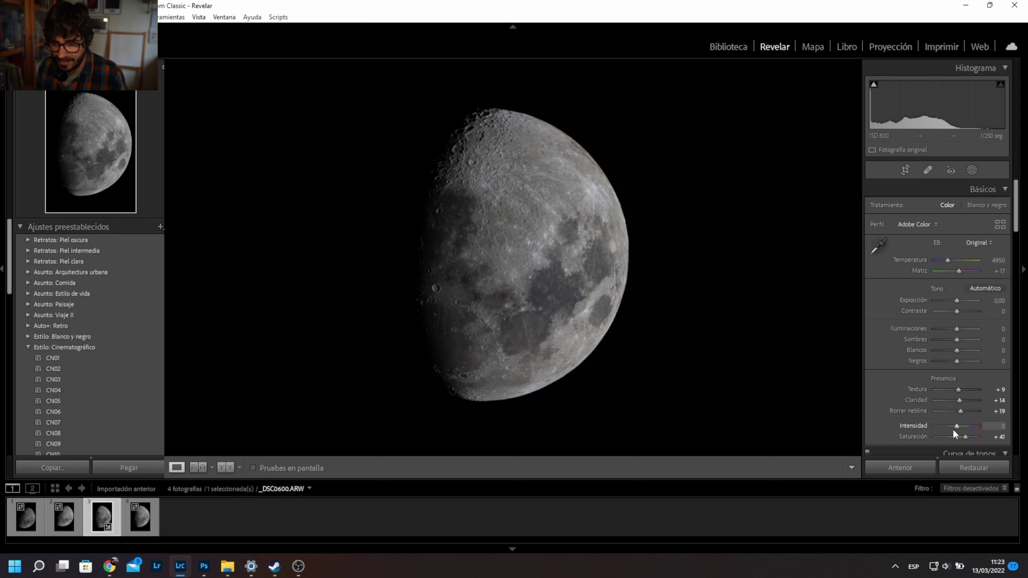
pyautogui.moveTo(966, 436); pyautogui.dragTo(967, 436)
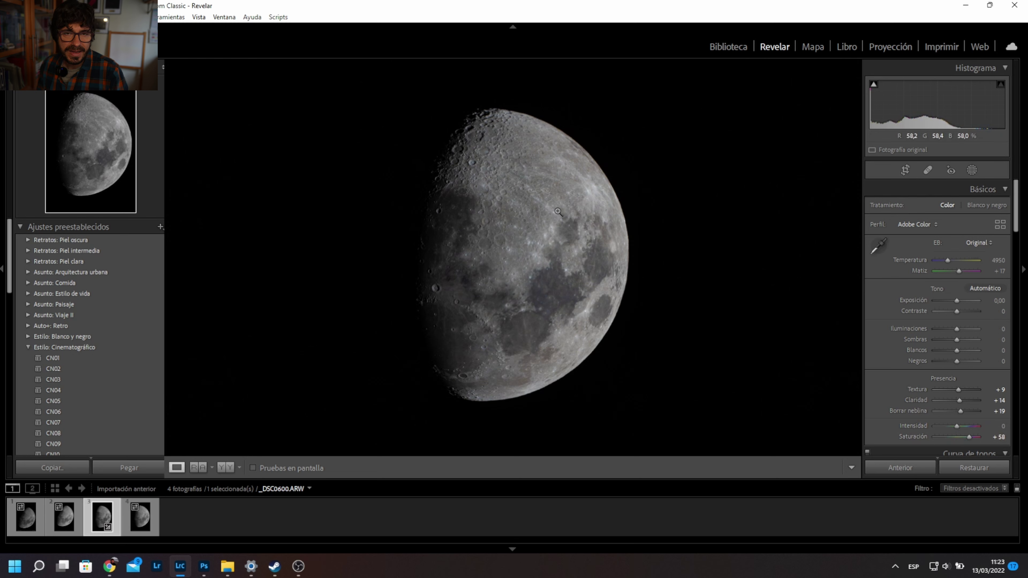
# - Examine the developed moon up close, checking colour and detail in the dark plains and the cratered terminator area
pyautogui.click(527, 225)
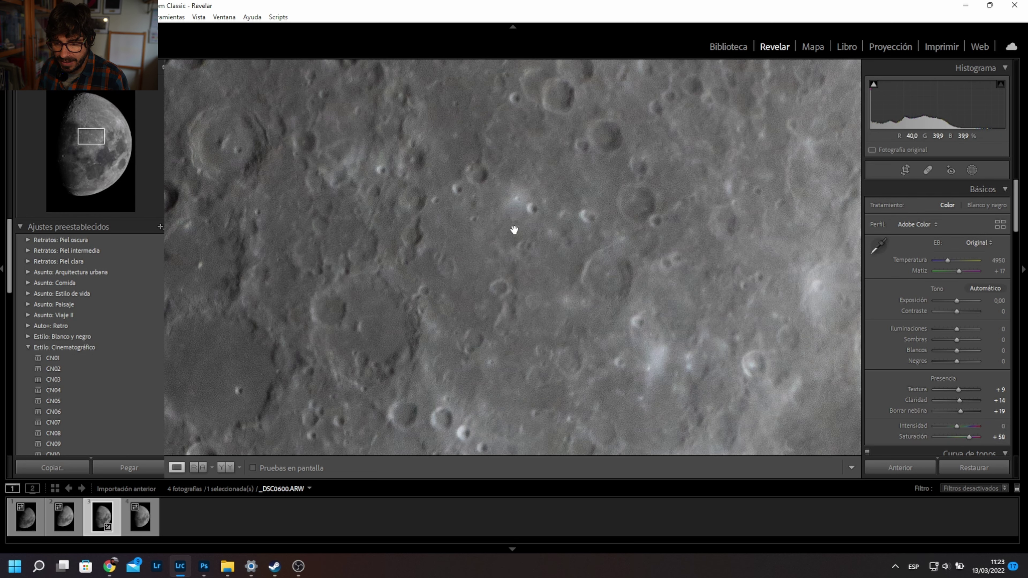
pyautogui.moveTo(714, 286); pyautogui.dragTo(470, 134)
pyautogui.moveTo(559, 330); pyautogui.dragTo(472, 94)
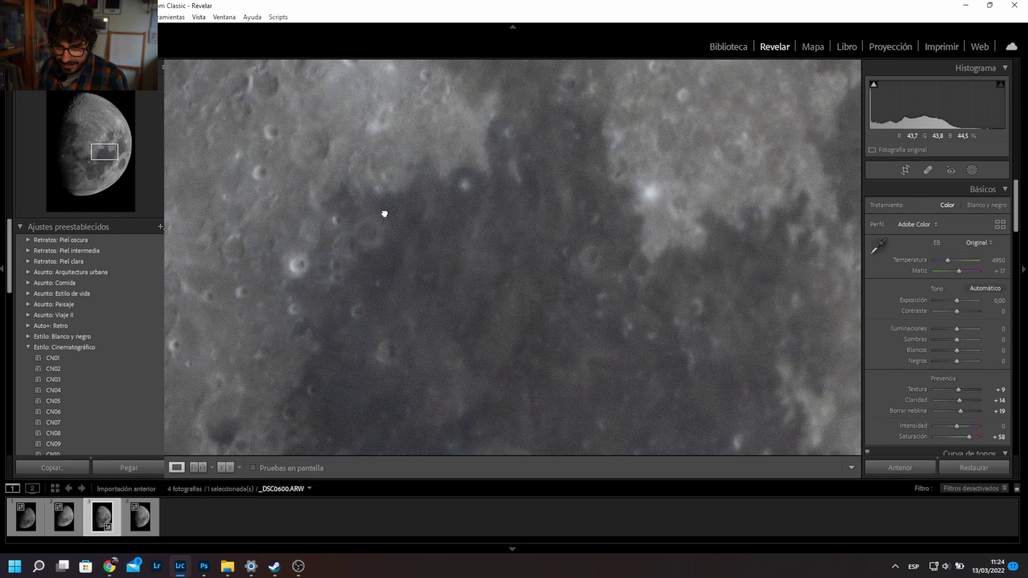
pyautogui.moveTo(384, 214); pyautogui.dragTo(688, 247)
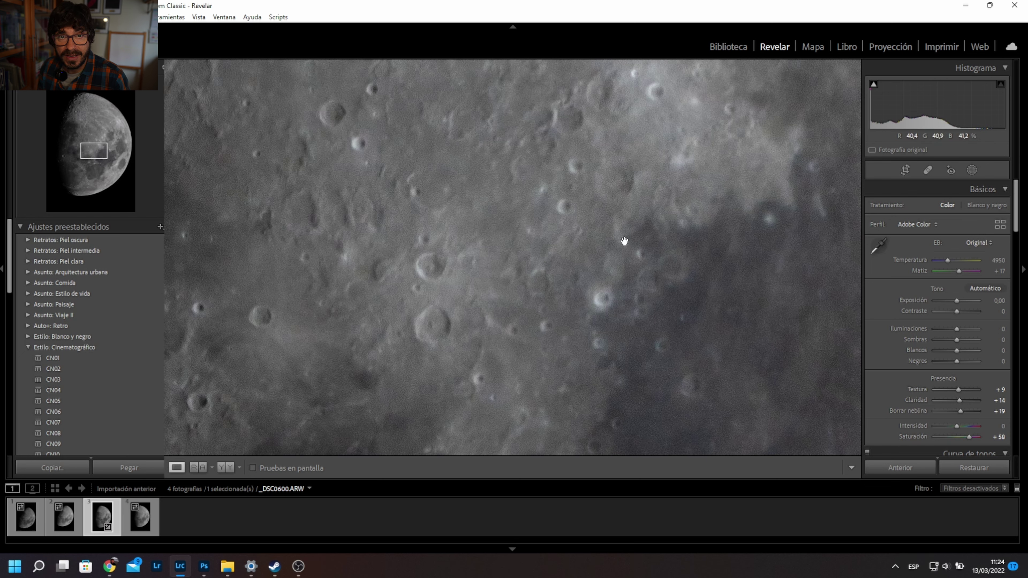
pyautogui.moveTo(569, 288); pyautogui.dragTo(371, 159)
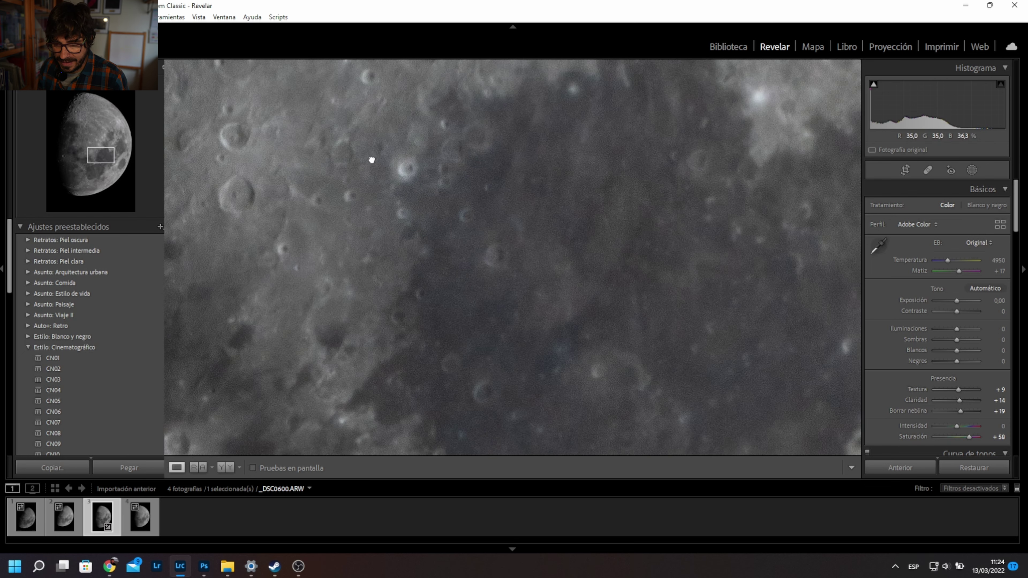
pyautogui.moveTo(683, 284); pyautogui.dragTo(749, 207)
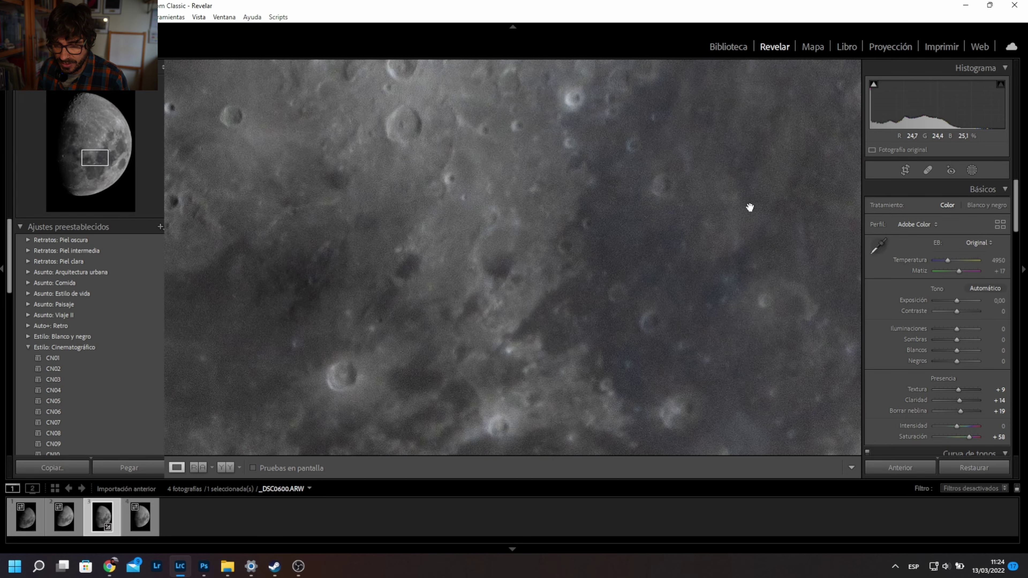
pyautogui.click(538, 214)
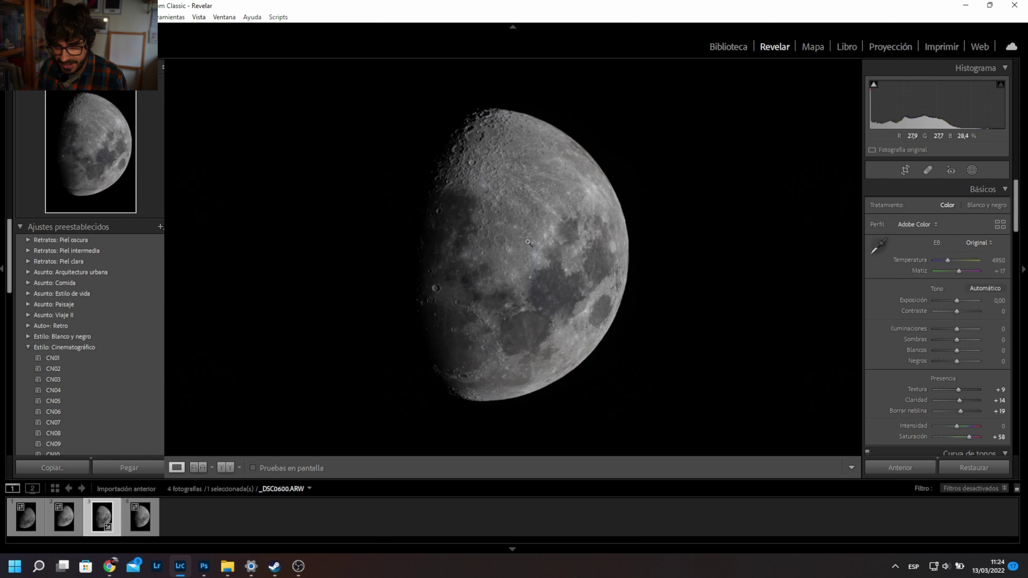
pyautogui.click(474, 162)
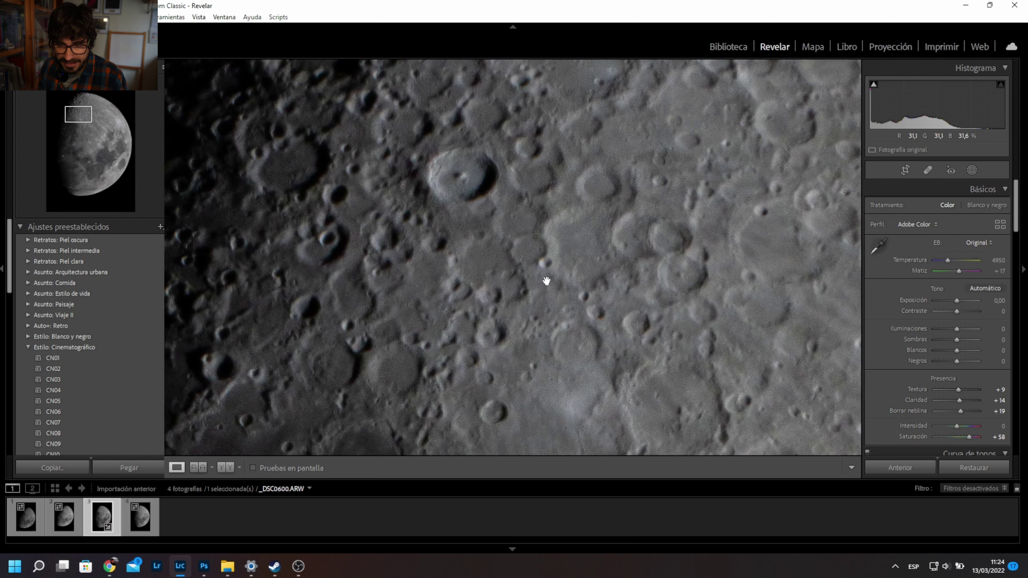
pyautogui.click(571, 297)
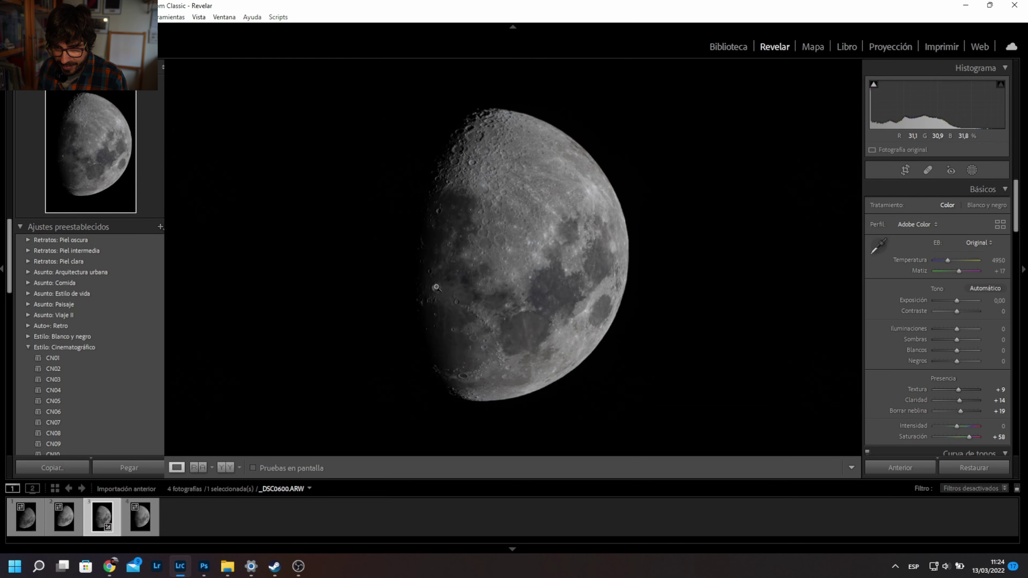
# - Open the developed _DSC0600.ARW in Photoshop for further editing
pyautogui.rightClick(519, 269)
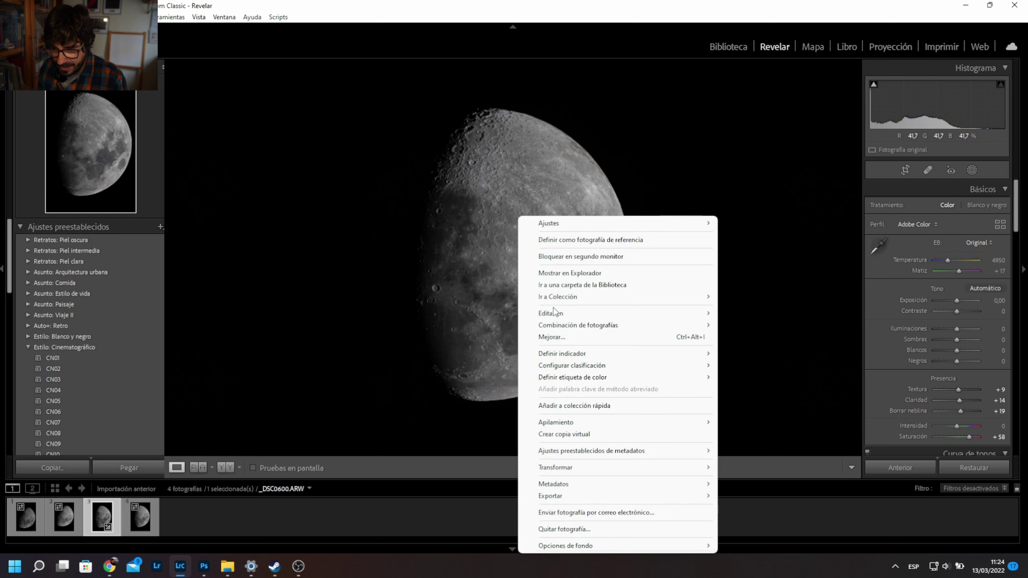
pyautogui.moveTo(555, 313)
pyautogui.click(766, 315)
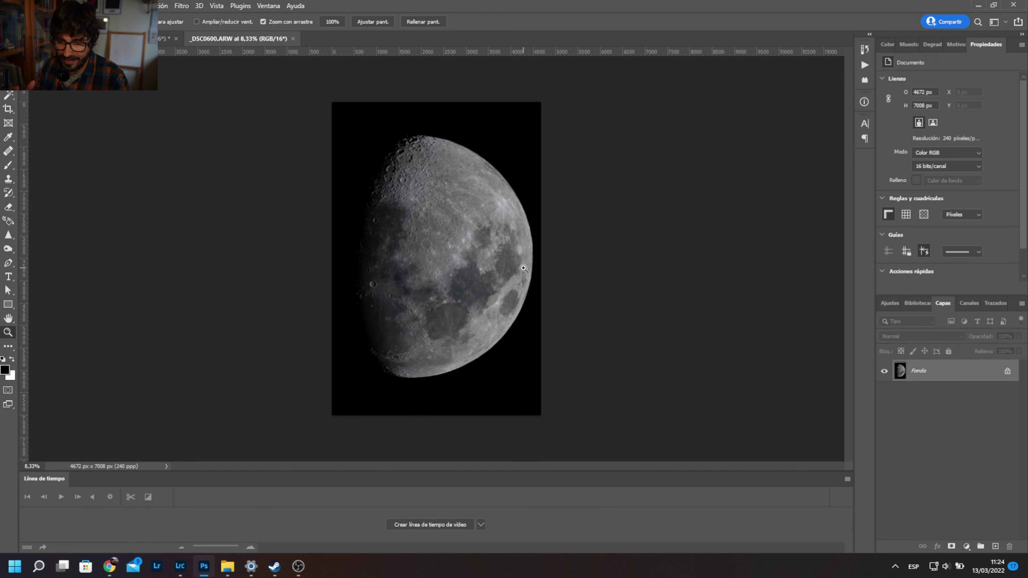
# - Examine the craters, dark plains and shadow edge of the opened moon image at 50% magnification
pyautogui.click(422, 245)
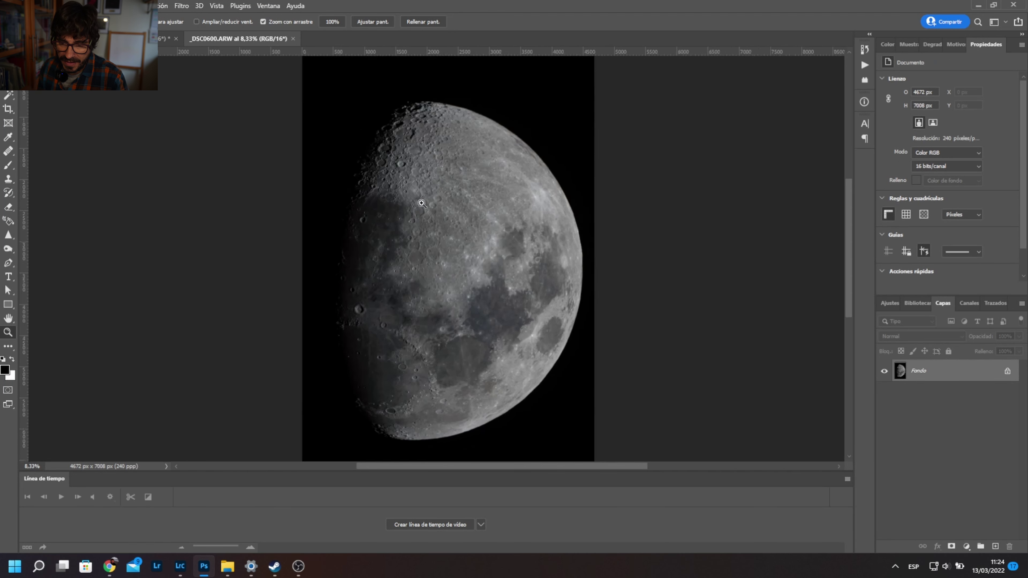
pyautogui.click(428, 213)
pyautogui.click(433, 179)
pyautogui.click(381, 179)
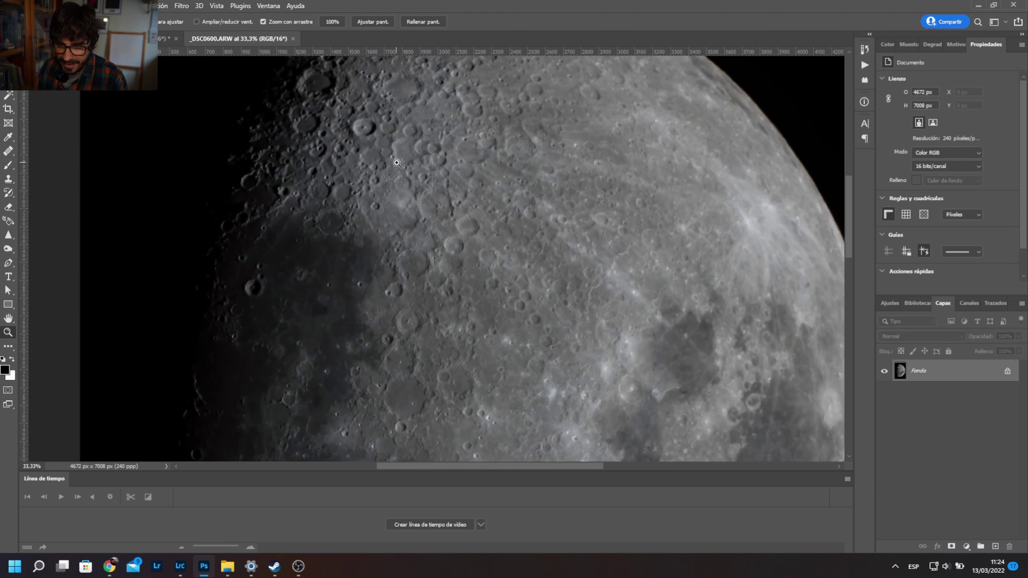
pyautogui.click(397, 163)
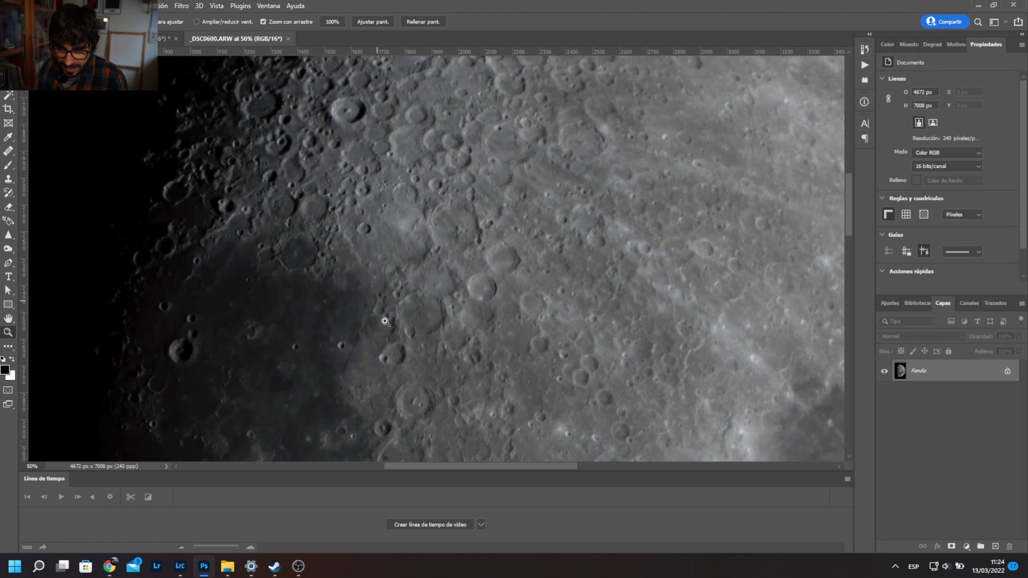
pyautogui.moveTo(383, 320); pyautogui.dragTo(615, 87)
pyautogui.moveTo(682, 287); pyautogui.dragTo(550, 85)
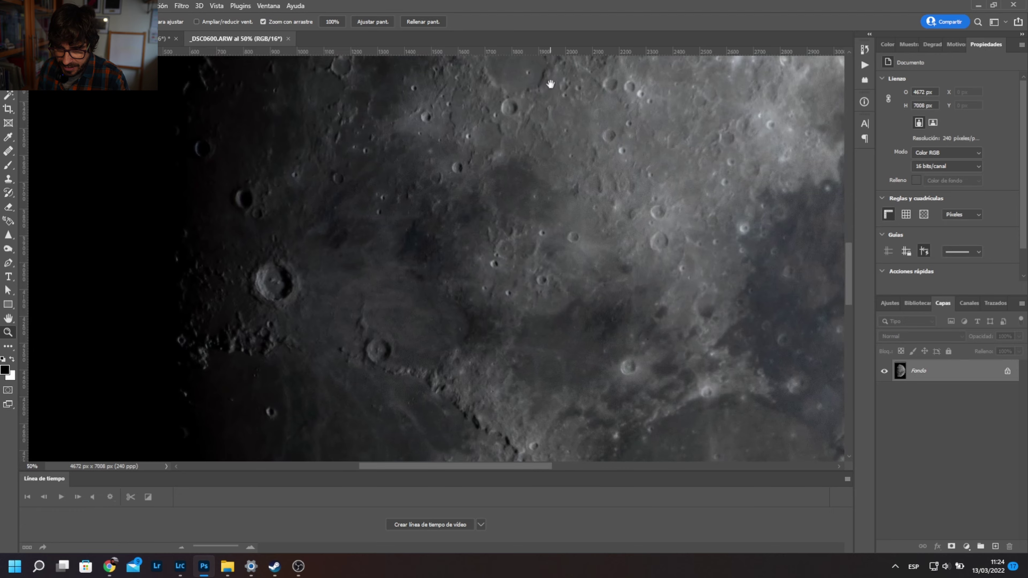
pyautogui.moveTo(601, 232); pyautogui.dragTo(679, 288)
pyautogui.moveTo(620, 165); pyautogui.dragTo(516, 130)
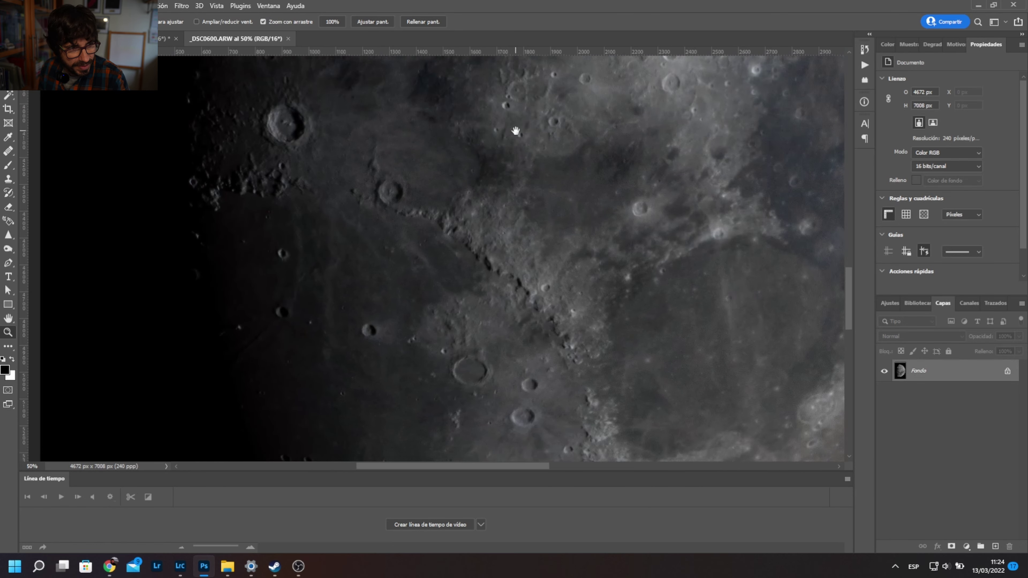
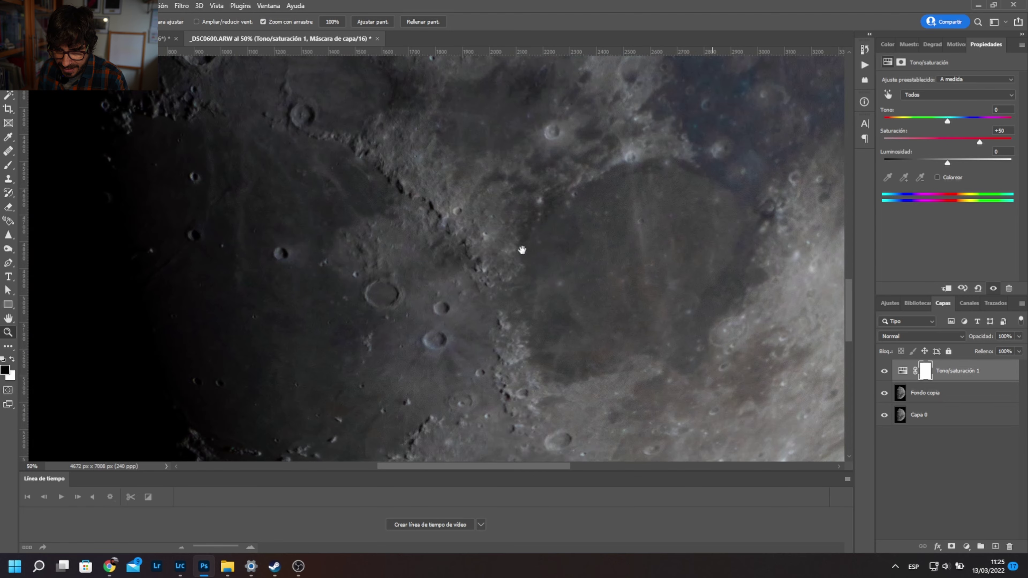
# - Duplicate the Tono/saturación 1 adjustment layer to strengthen the moon's colours, checking the dark plains
pyautogui.moveTo(635, 161); pyautogui.dragTo(581, 453)
pyautogui.moveTo(612, 231); pyautogui.dragTo(610, 405)
pyautogui.moveTo(666, 235); pyautogui.dragTo(602, 248)
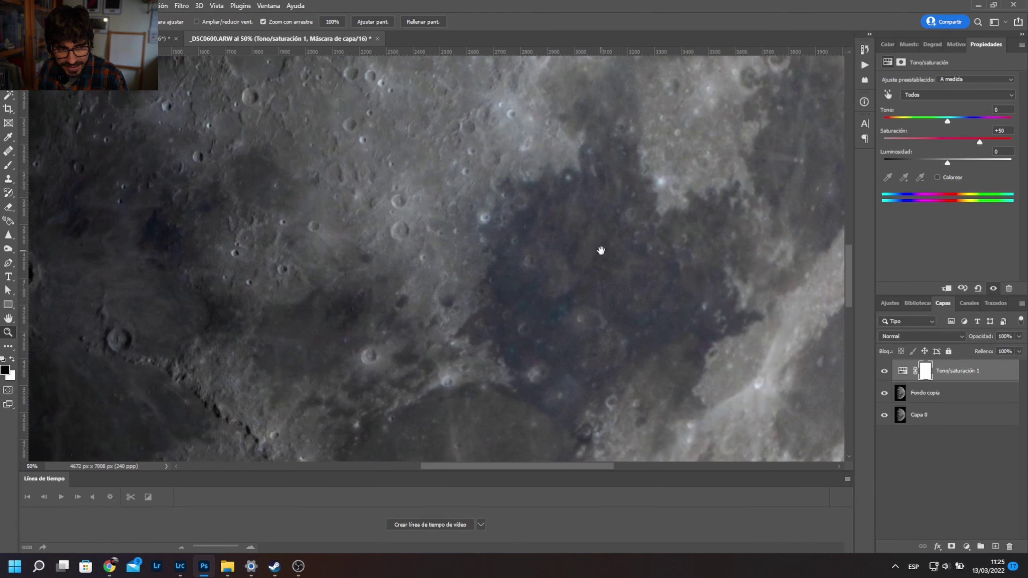
pyautogui.moveTo(984, 374); pyautogui.dragTo(995, 546)
pyautogui.moveTo(508, 304); pyautogui.dragTo(578, 125)
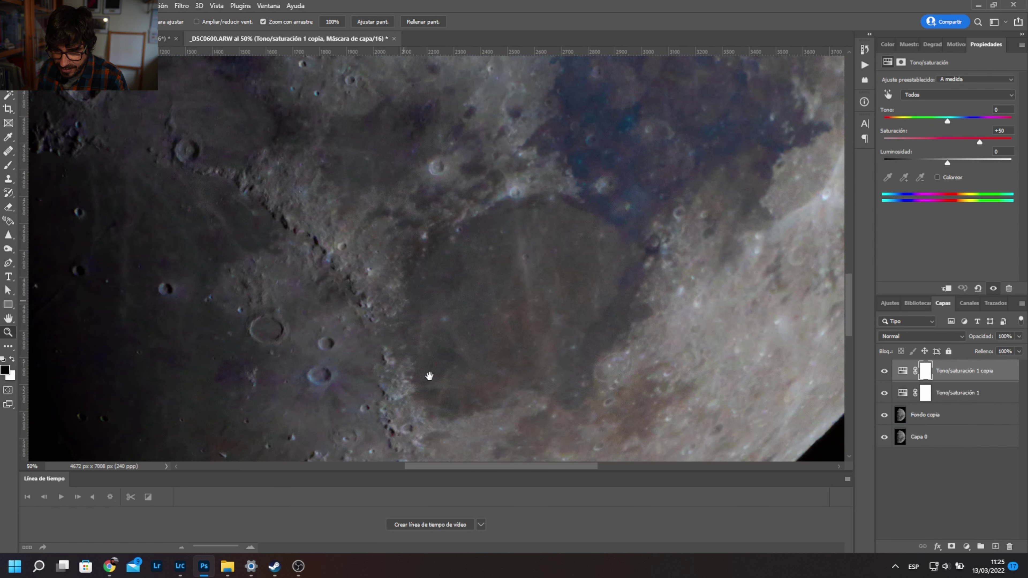
# - Add a third saturation layer by duplicating Tono/saturación 1 copia, checking colour along the moon's edge and plains
pyautogui.moveTo(975, 374); pyautogui.dragTo(996, 546)
pyautogui.moveTo(540, 332); pyautogui.dragTo(539, 139)
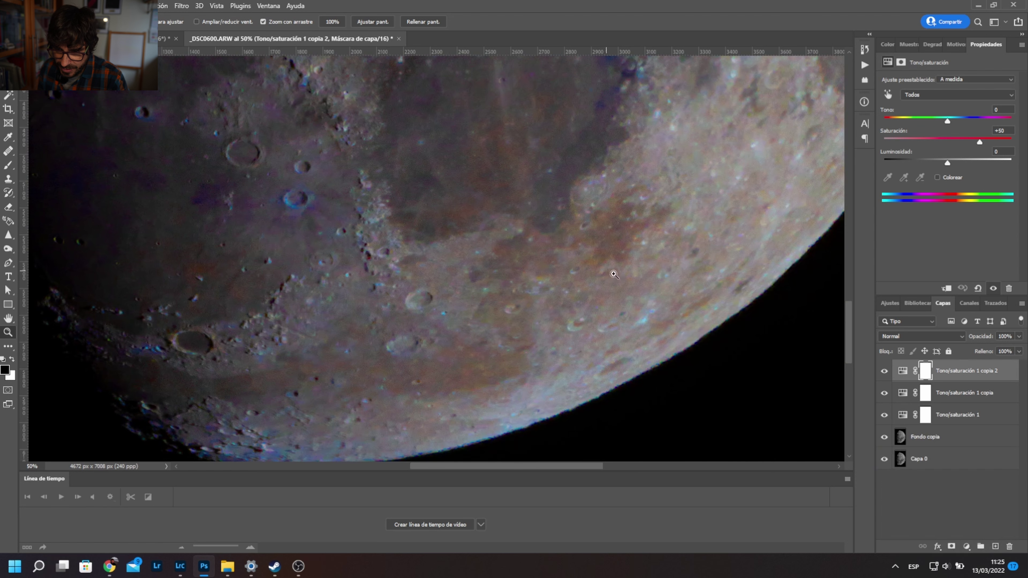
pyautogui.moveTo(284, 199); pyautogui.dragTo(182, 202)
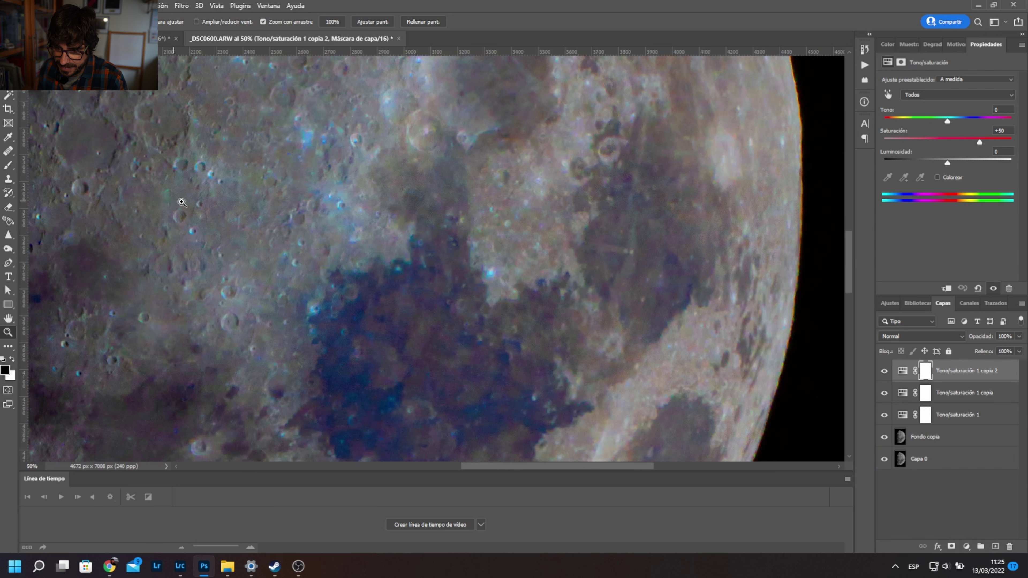
# - Set Saturación to +21 on the topmost Tono/saturación layer, judging the colour on the moon as a whole
pyautogui.click(442, 249)
pyautogui.keyDown('alt'); pyautogui.click(442, 248); pyautogui.keyUp('alt')
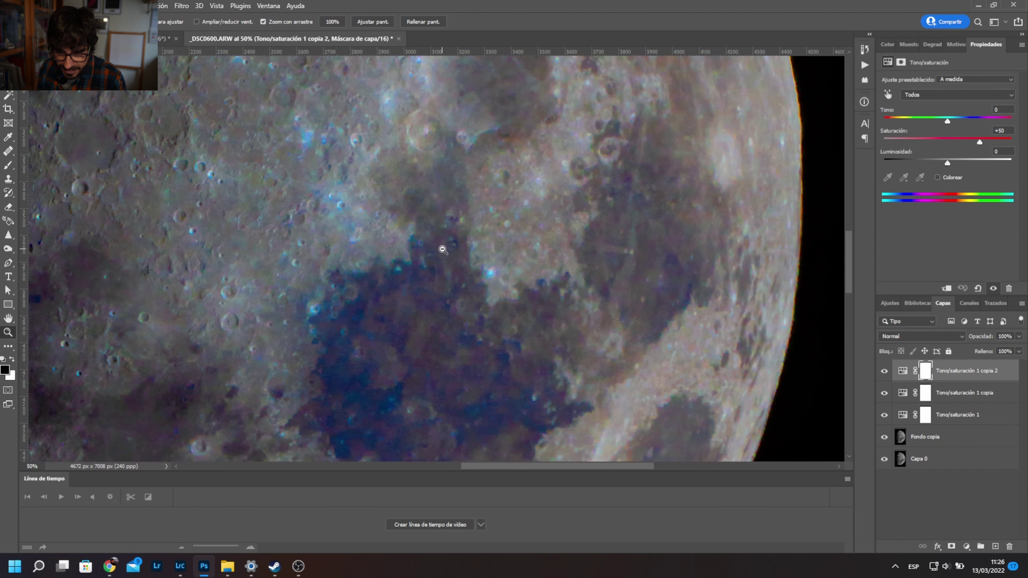
pyautogui.keyDown('alt'); pyautogui.click(442, 249); pyautogui.keyUp('alt')
pyautogui.keyDown('alt'); pyautogui.click(443, 249); pyautogui.keyUp('alt')
pyautogui.keyDown('alt'); pyautogui.click(442, 249); pyautogui.keyUp('alt')
pyautogui.moveTo(372, 155); pyautogui.dragTo(530, 188)
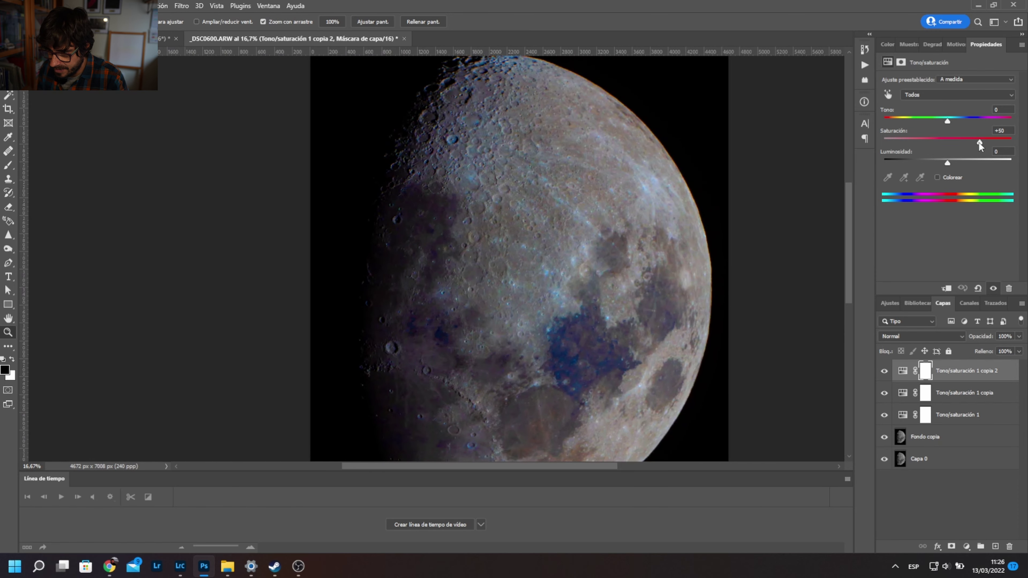
pyautogui.moveTo(956, 142); pyautogui.dragTo(964, 139)
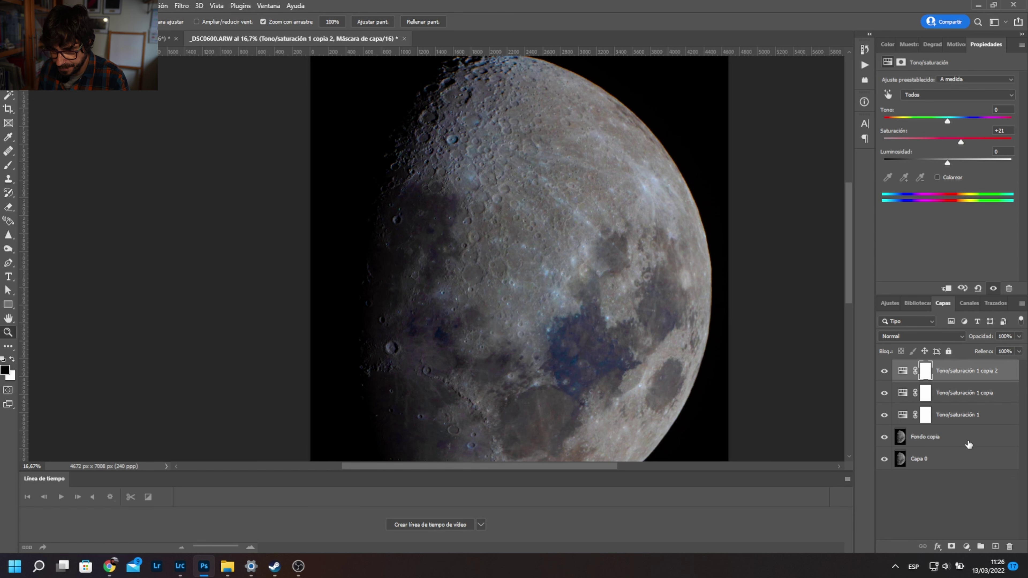
# - Duplicate the Capa 0 layer and move the copy to the top of the layer stack
pyautogui.click(490, 273)
pyautogui.click(490, 273)
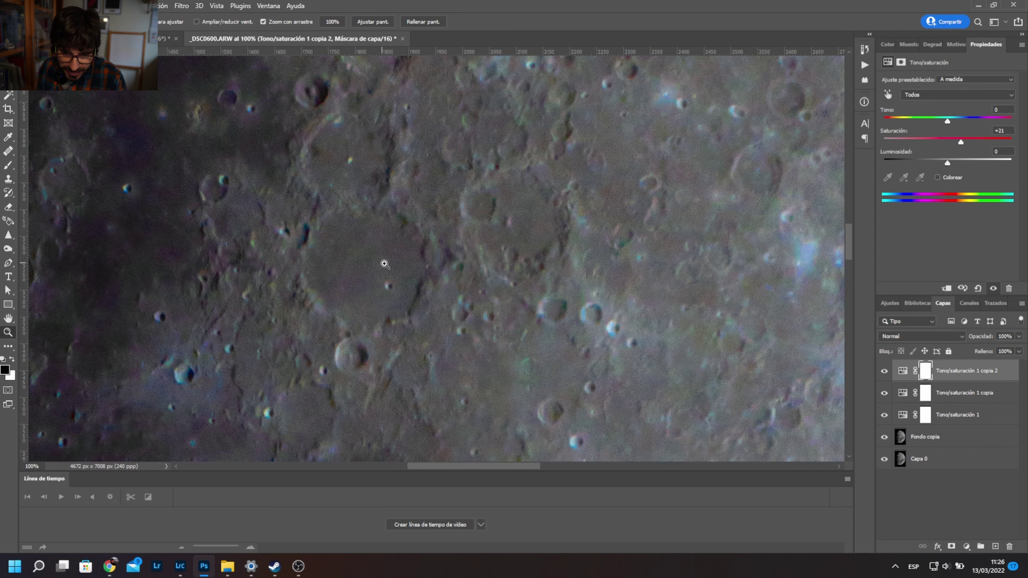
pyautogui.moveTo(959, 461); pyautogui.dragTo(995, 546)
pyautogui.moveTo(945, 458); pyautogui.dragTo(943, 370)
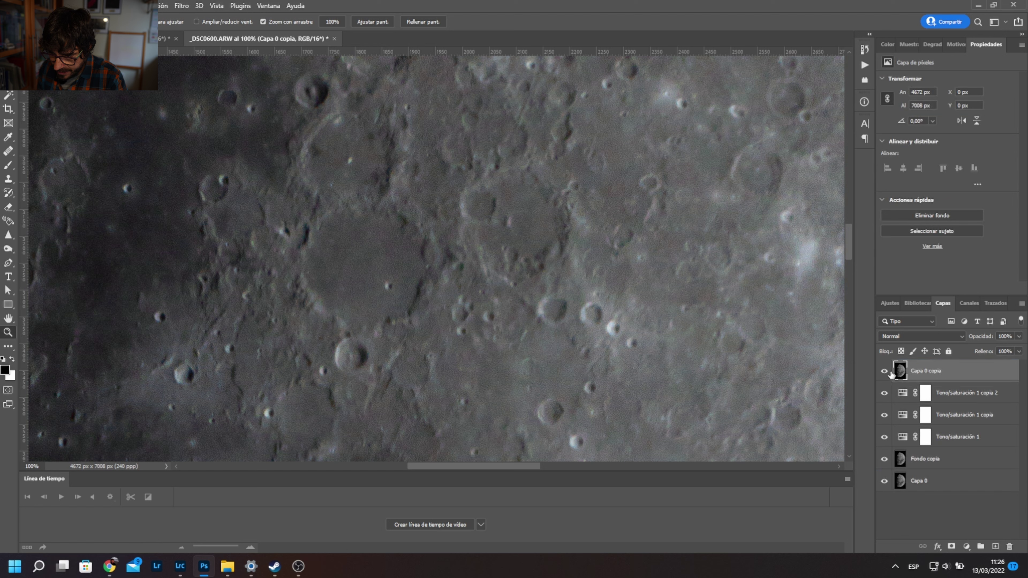
# - Compare noise and colour with Capa 0 copia hidden and shown, leaving the layer visible
pyautogui.click(884, 371)
pyautogui.click(884, 372)
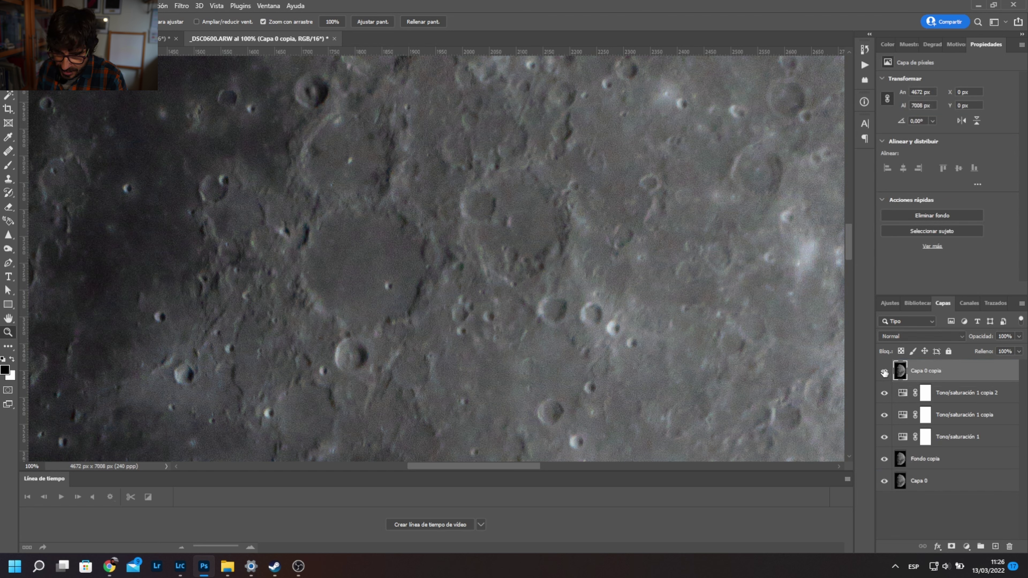
pyautogui.click(884, 372)
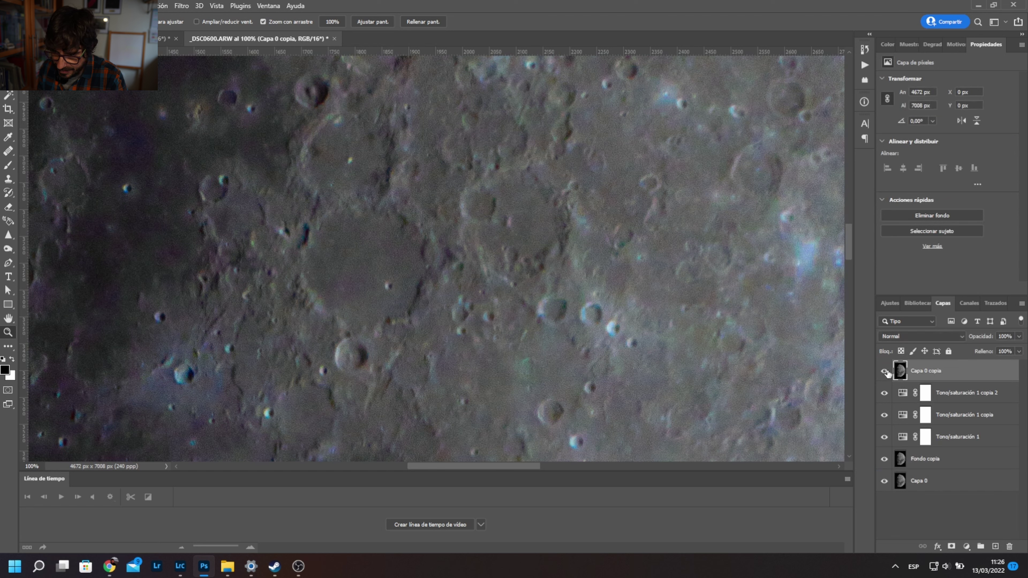
pyautogui.click(884, 371)
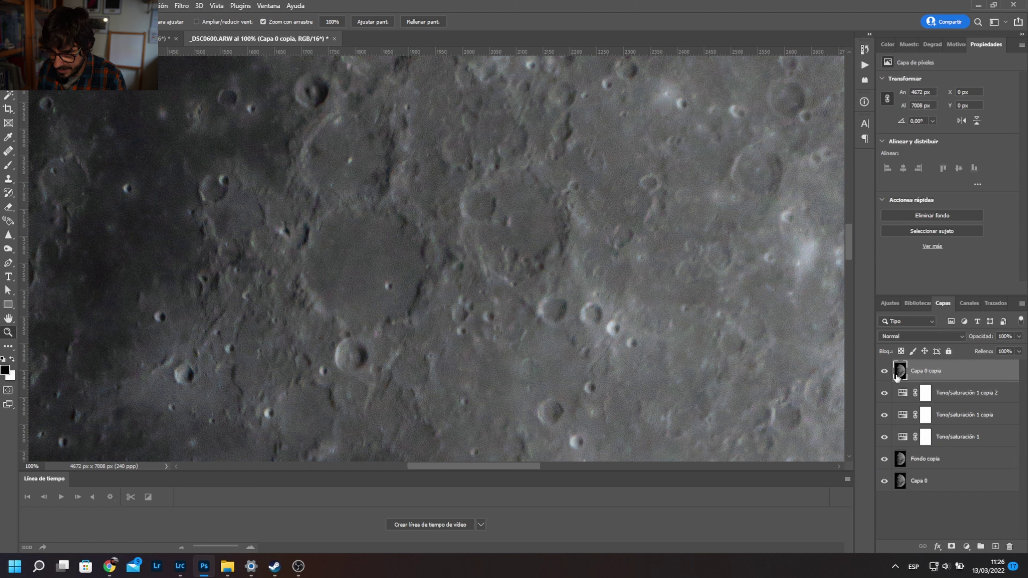
pyautogui.click(884, 372)
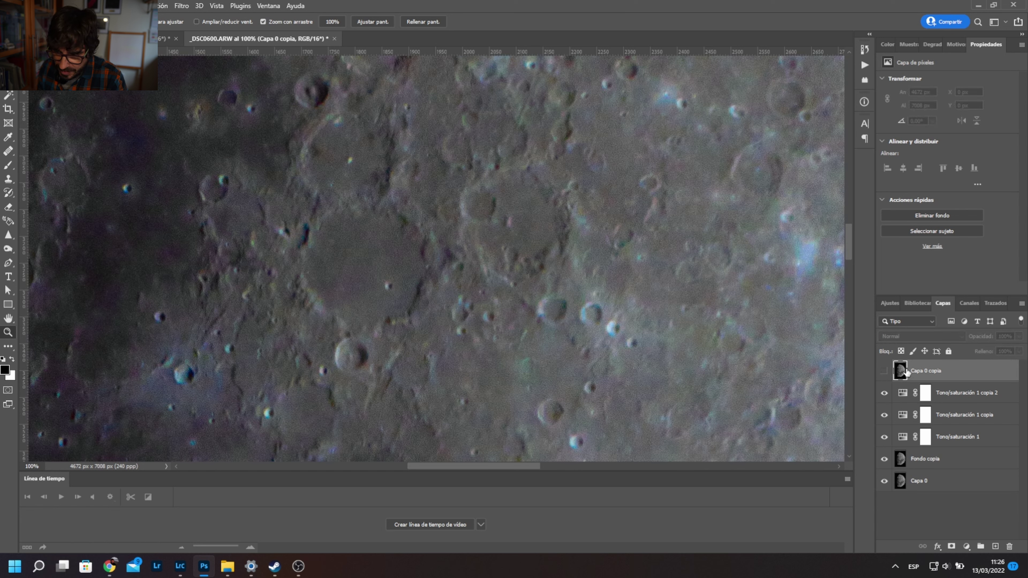
pyautogui.click(885, 373)
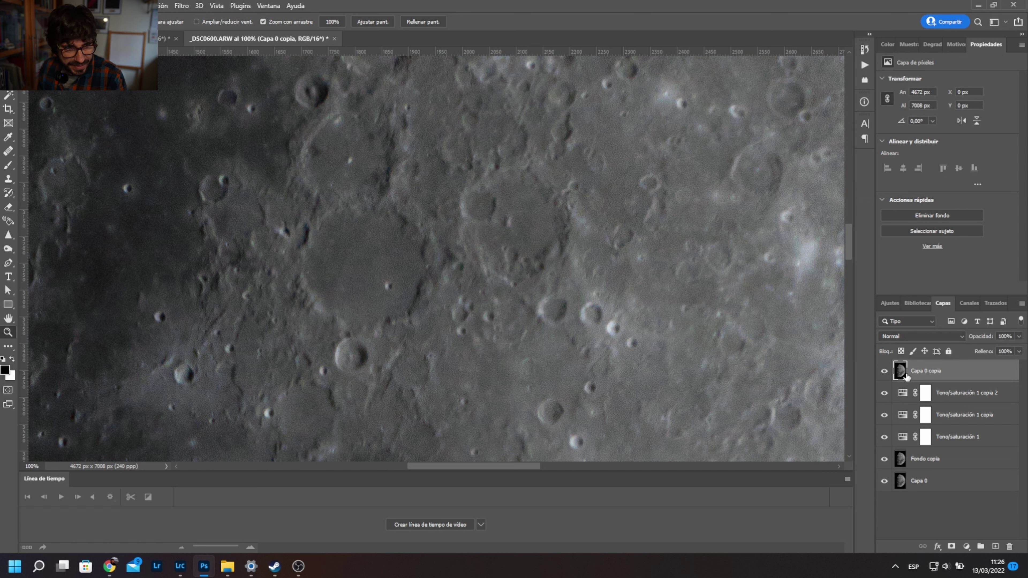
# - Desaturate Capa 0 copia completely by applying Tono/saturación with Saturación at -100
pyautogui.hotkey('ctrl', 'u')
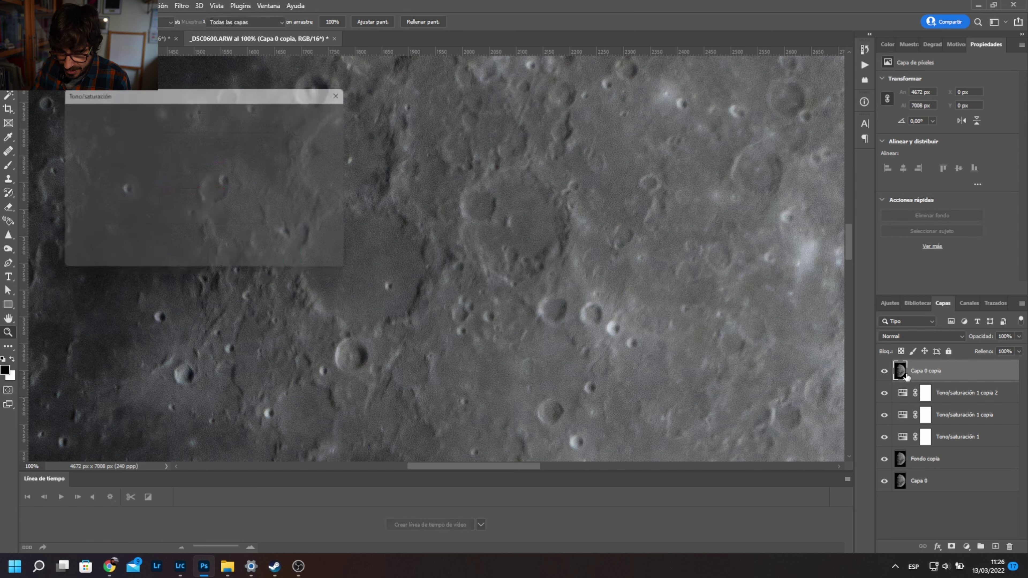
pyautogui.moveTo(192, 192); pyautogui.dragTo(101, 195)
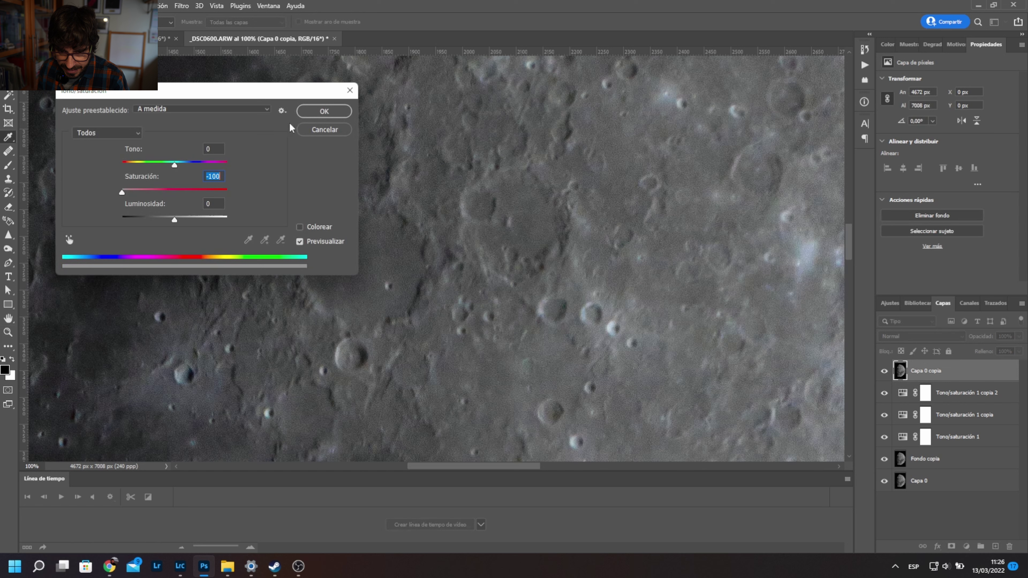
pyautogui.click(324, 111)
pyautogui.press('z')
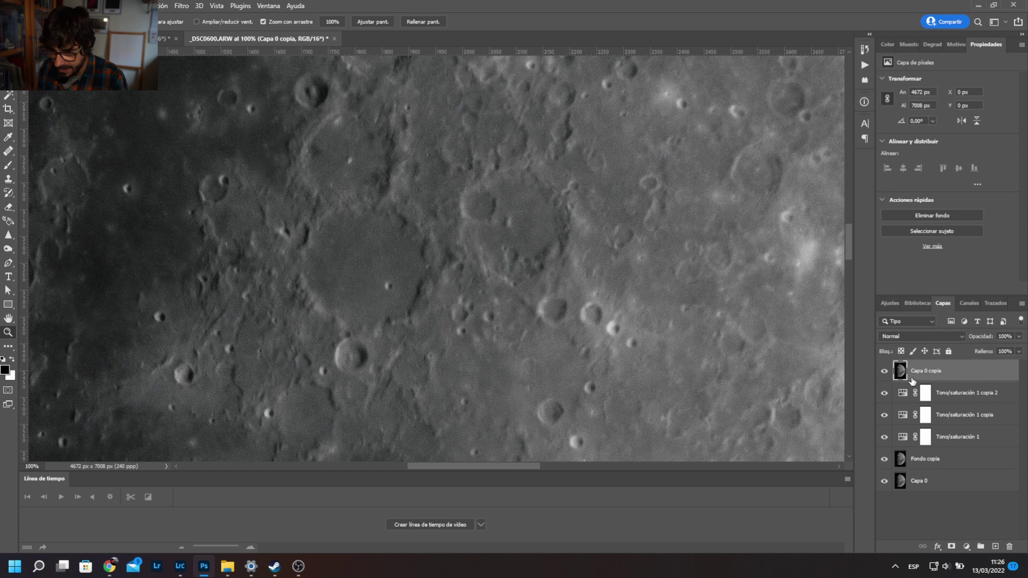
# - Duplicate the desaturated Capa 0 copia layer and select the original beneath the new copy
pyautogui.moveTo(926, 372); pyautogui.dragTo(996, 546)
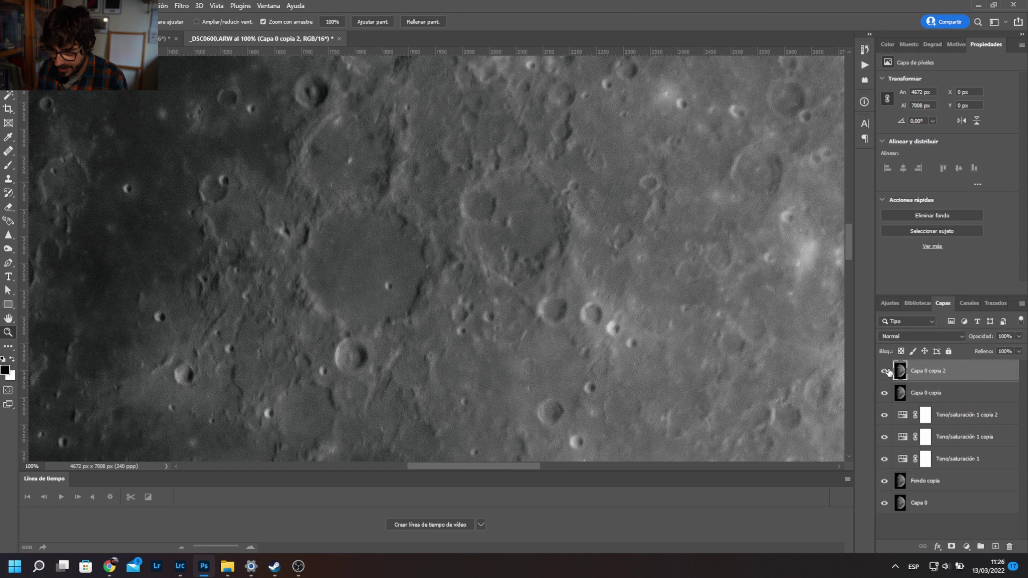
pyautogui.click(901, 395)
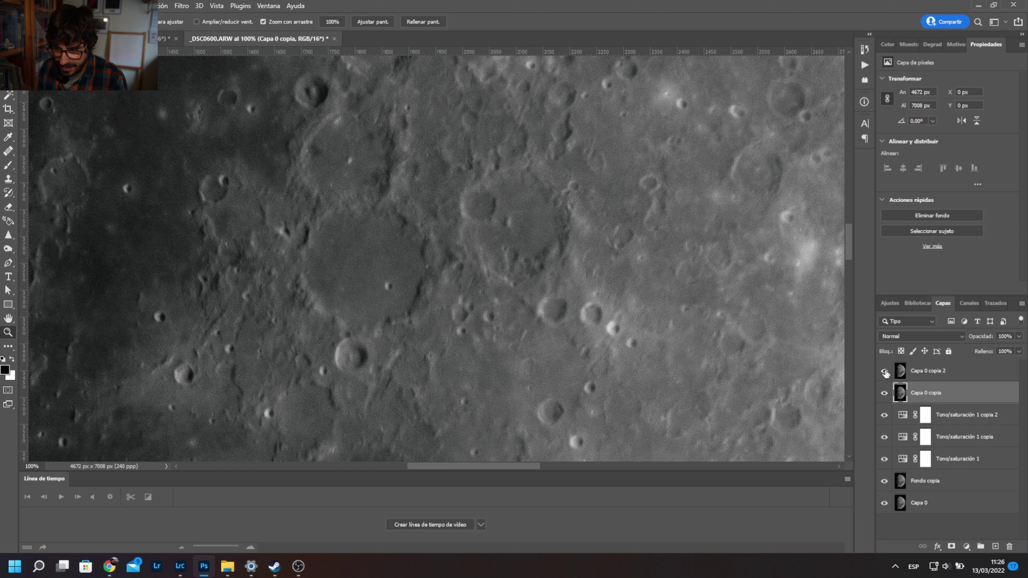
# - Hide Capa 0 copia 2 and apply the Paso alto filter to Capa 0 copia with a radius of 1 pixel
pyautogui.click(181, 6)
pyautogui.moveTo(201, 237)
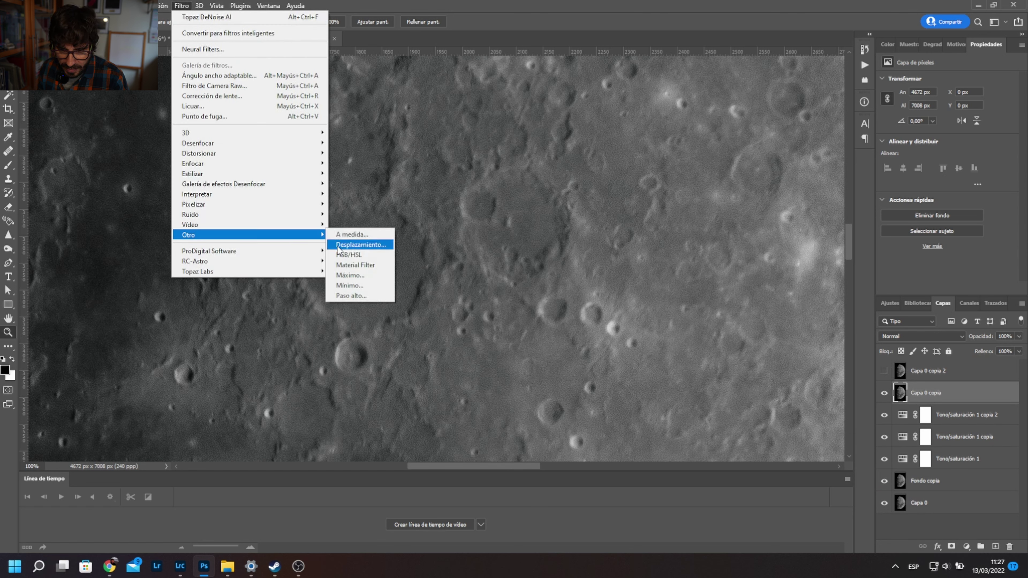
pyautogui.click(346, 295)
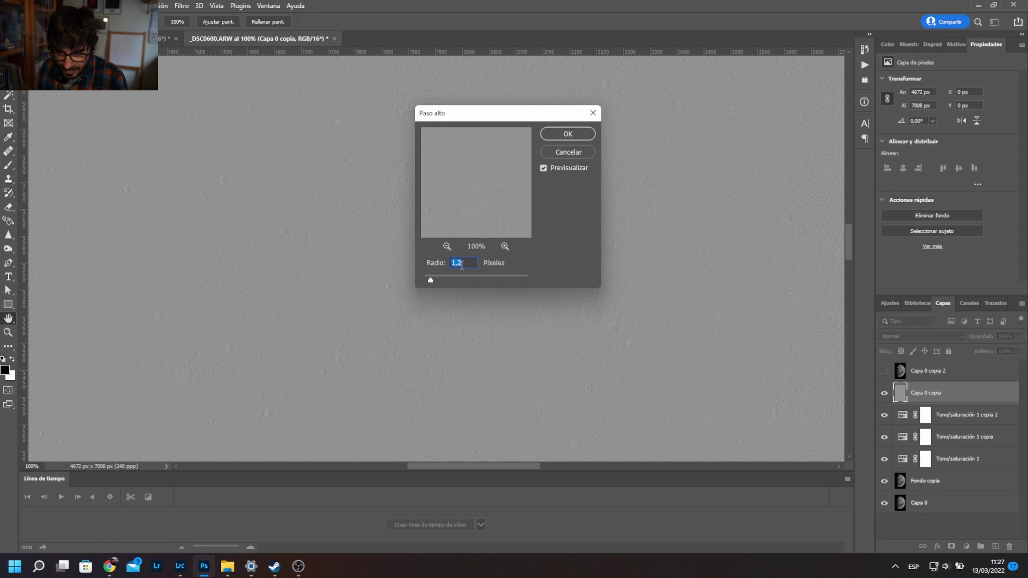
pyautogui.press('BackSpace')
pyautogui.press('BackSpace')
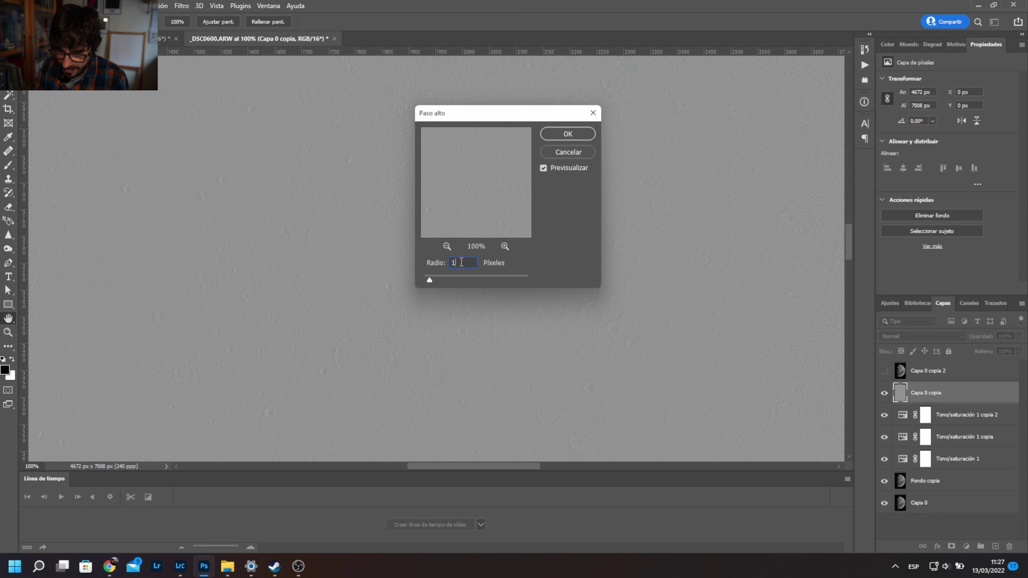
pyautogui.click(563, 136)
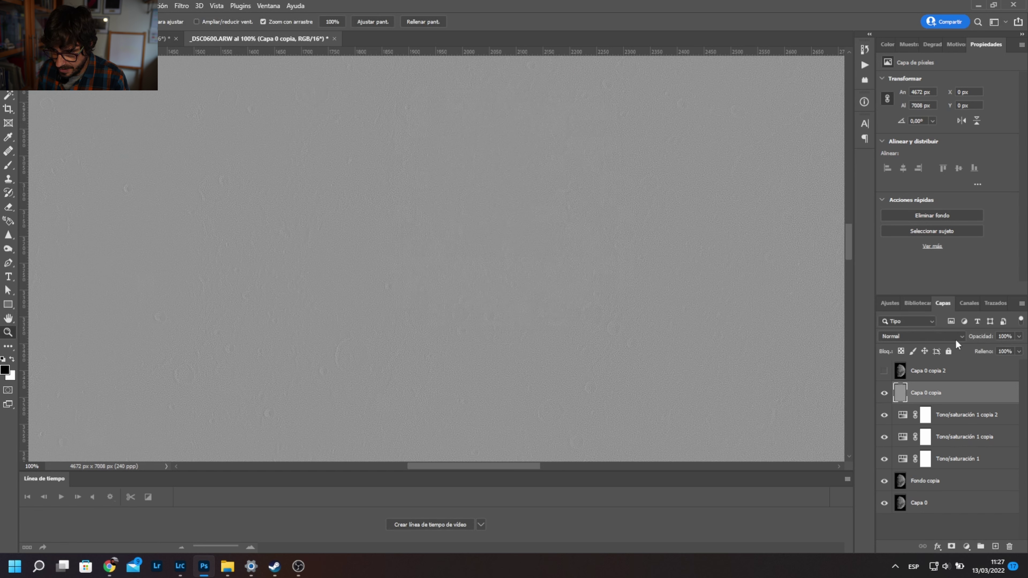
# - Set Capa 0 copia's blend mode to Superponer and compare the surface detail with the layer shown and hidden
pyautogui.click(953, 335)
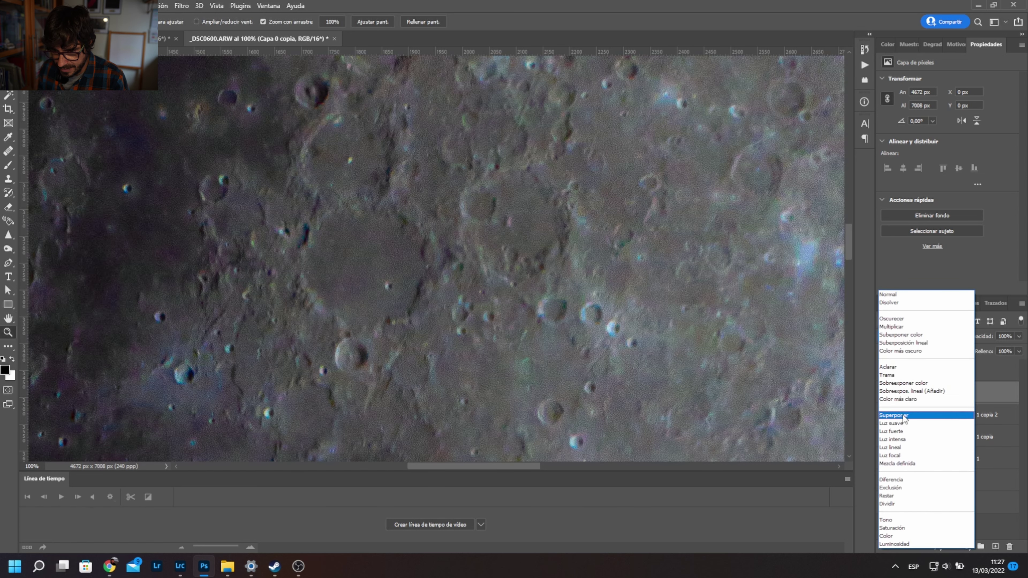
pyautogui.click(903, 417)
pyautogui.click(884, 393)
pyautogui.click(883, 394)
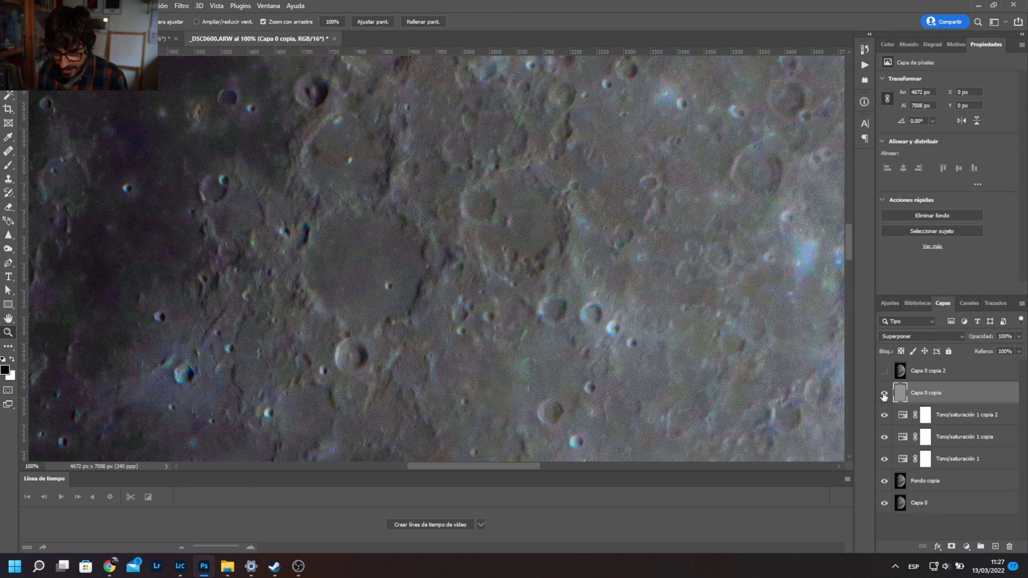
pyautogui.click(883, 394)
pyautogui.click(884, 393)
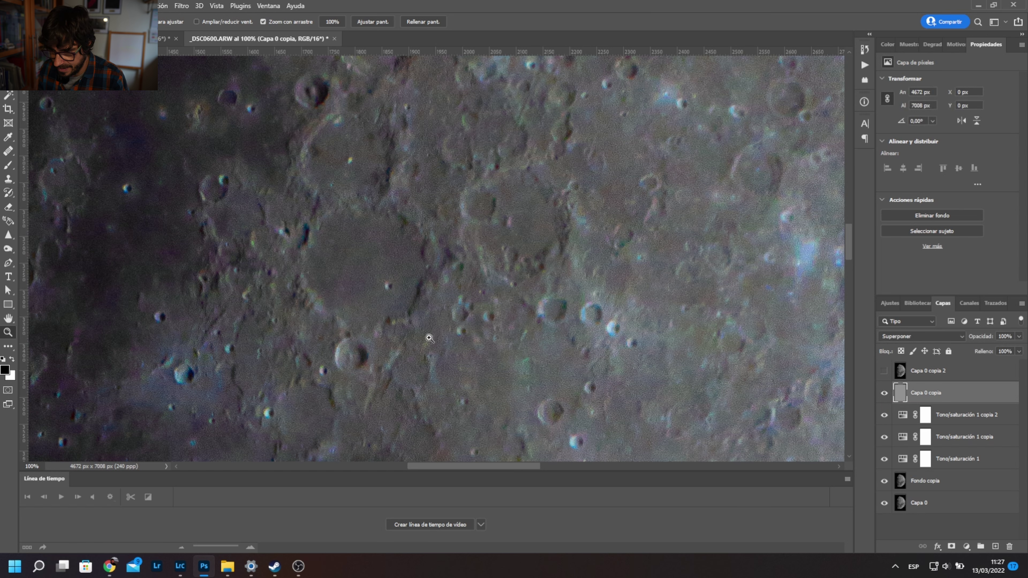
pyautogui.moveTo(335, 345); pyautogui.dragTo(479, 146)
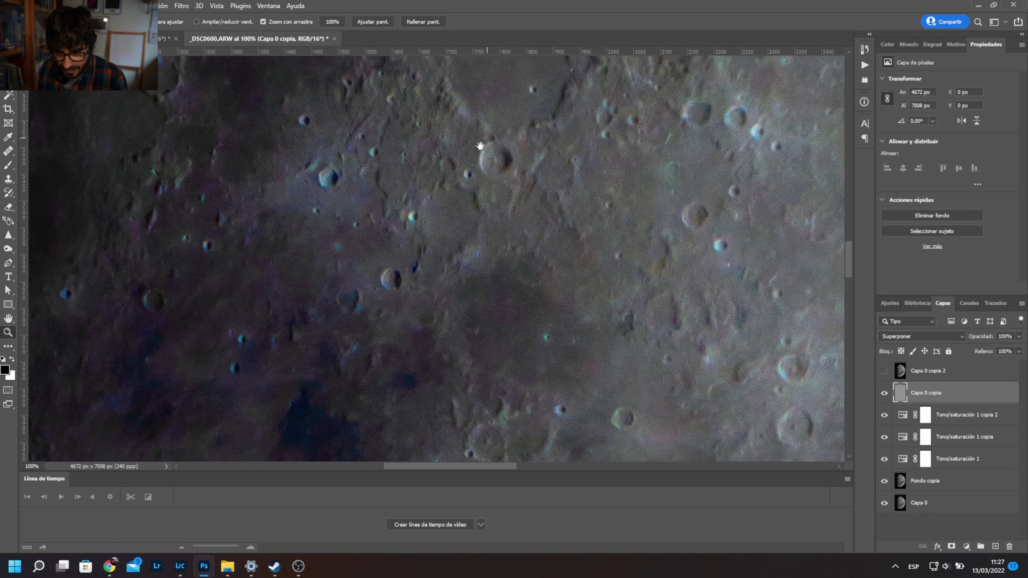
pyautogui.moveTo(370, 261); pyautogui.dragTo(473, 160)
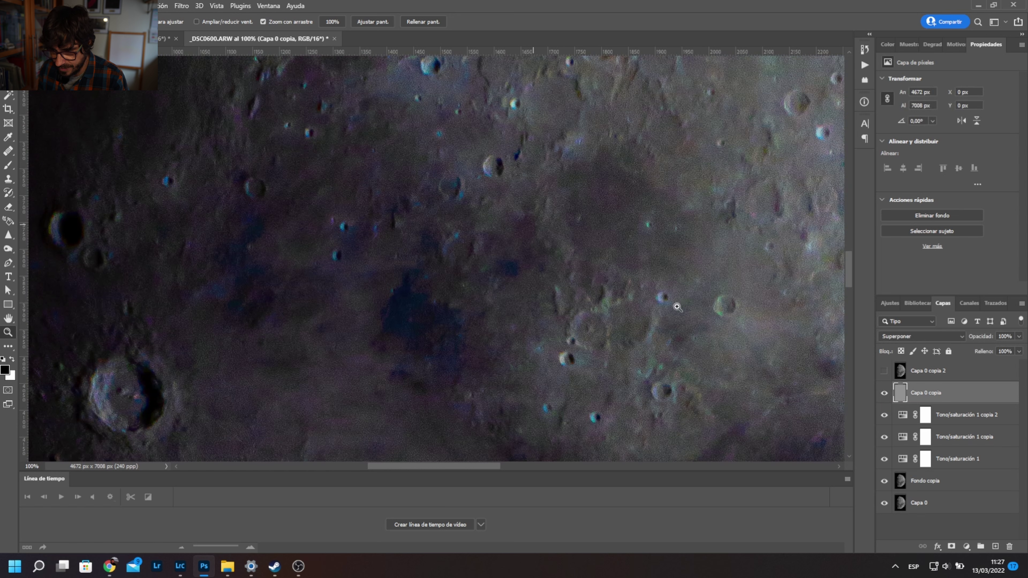
pyautogui.moveTo(577, 250); pyautogui.dragTo(213, 328)
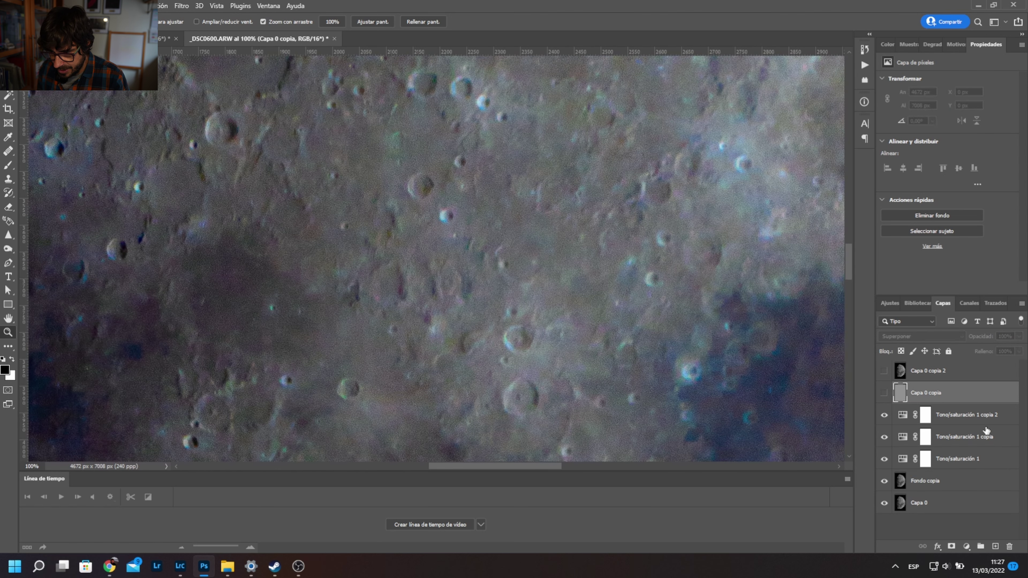
# - Merge the three Tono/saturación adjustment layers and Fondo copia into one layer
pyautogui.click(969, 415)
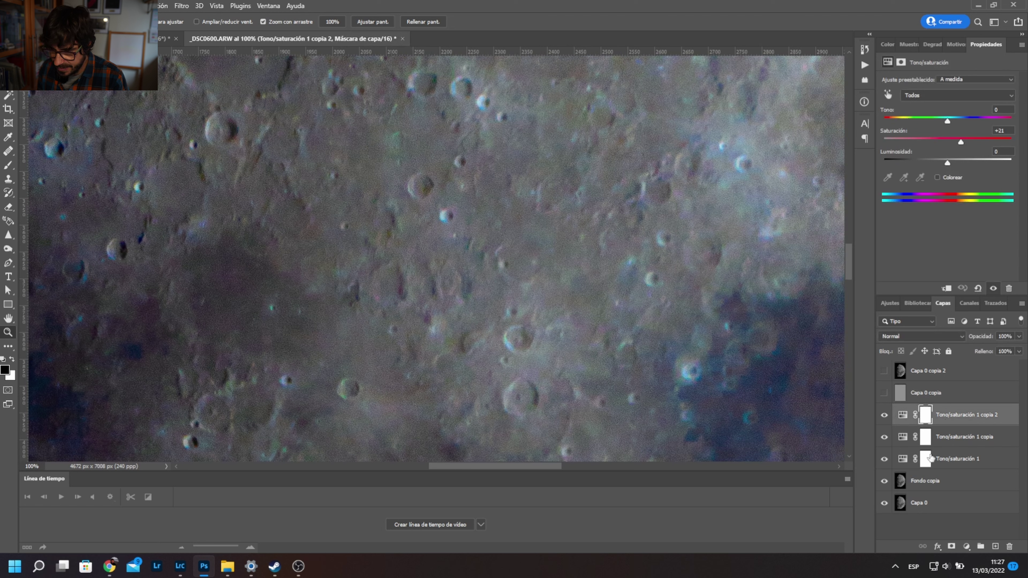
pyautogui.keyDown('shift'); pyautogui.click(931, 481); pyautogui.keyUp('shift')
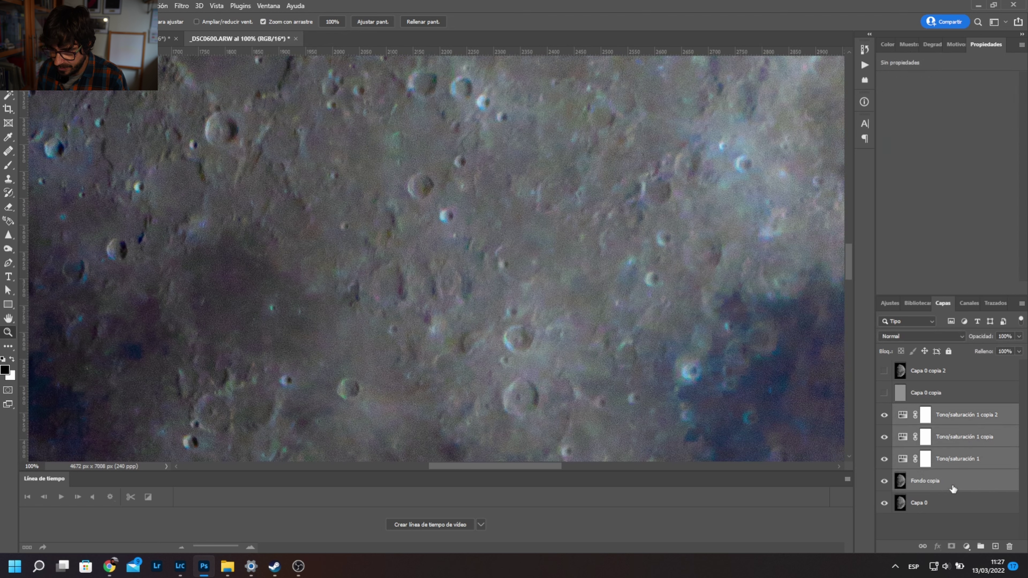
pyautogui.rightClick(951, 483)
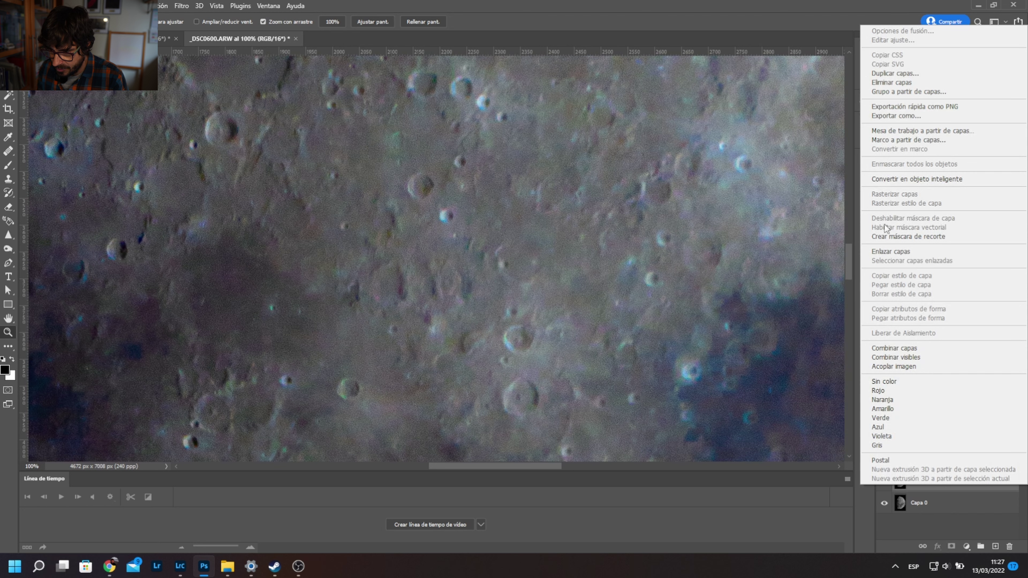
pyautogui.click(886, 347)
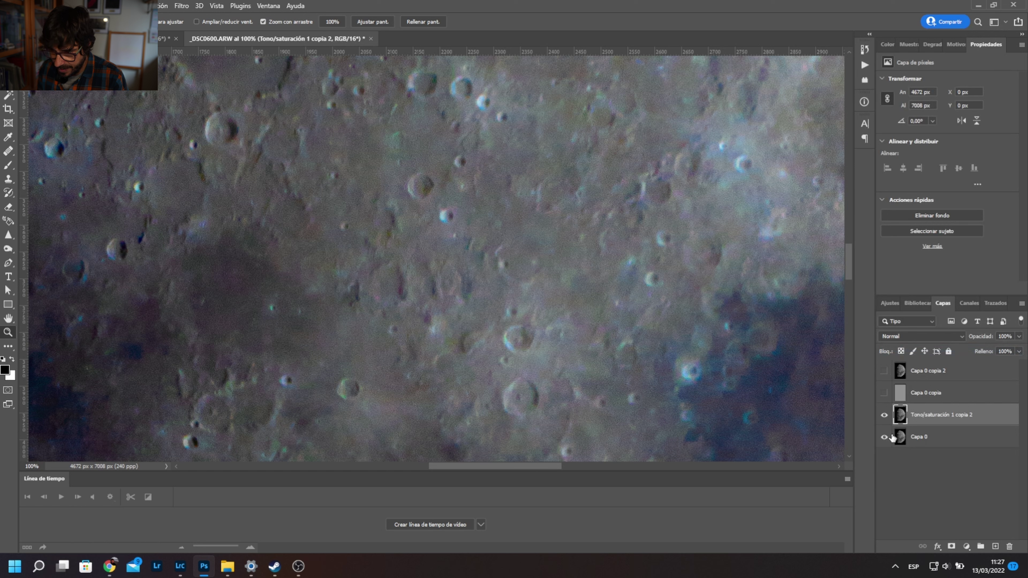
# - Move Capa 0 copia above Capa 0 copia 2 and make both layers visible
pyautogui.click(934, 371)
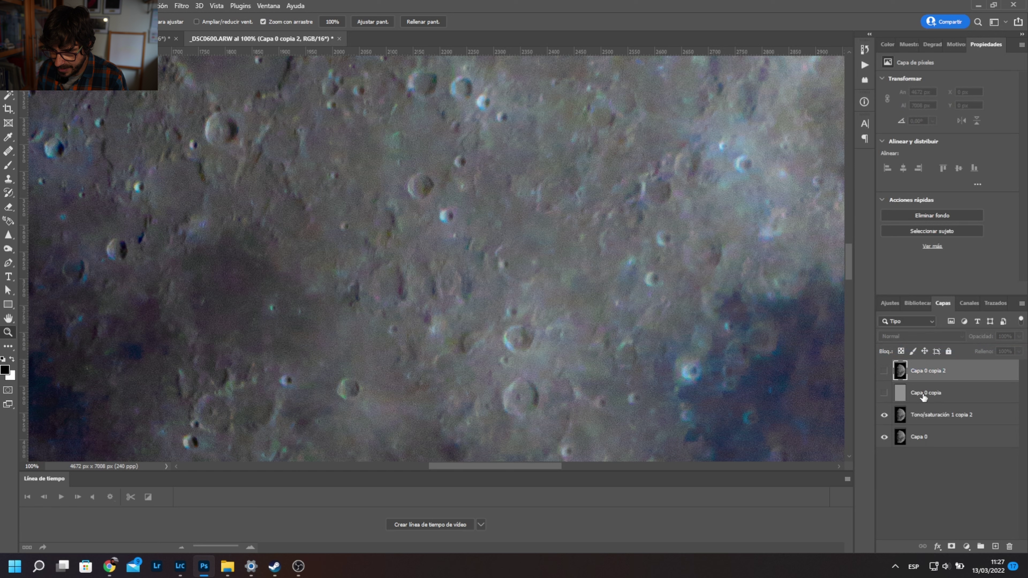
pyautogui.click(923, 398)
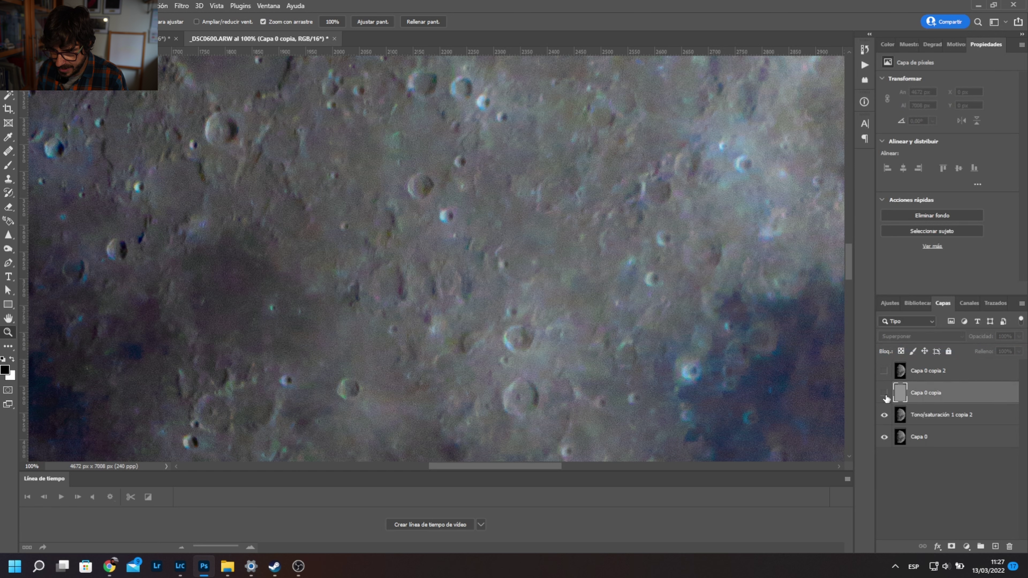
pyautogui.click(883, 394)
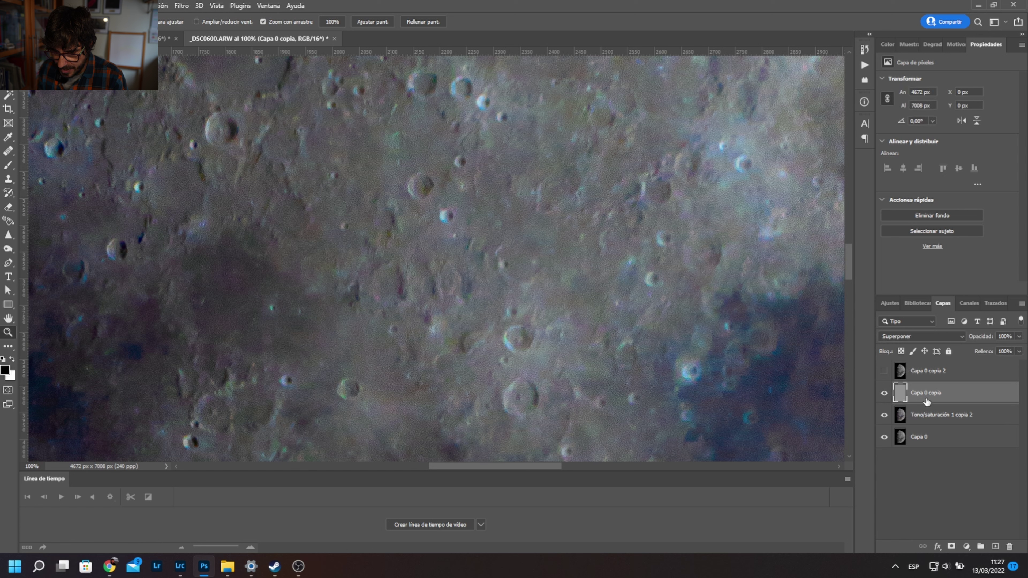
pyautogui.keyDown('shift'); pyautogui.click(927, 372); pyautogui.keyUp('shift')
pyautogui.moveTo(927, 372); pyautogui.dragTo(914, 367)
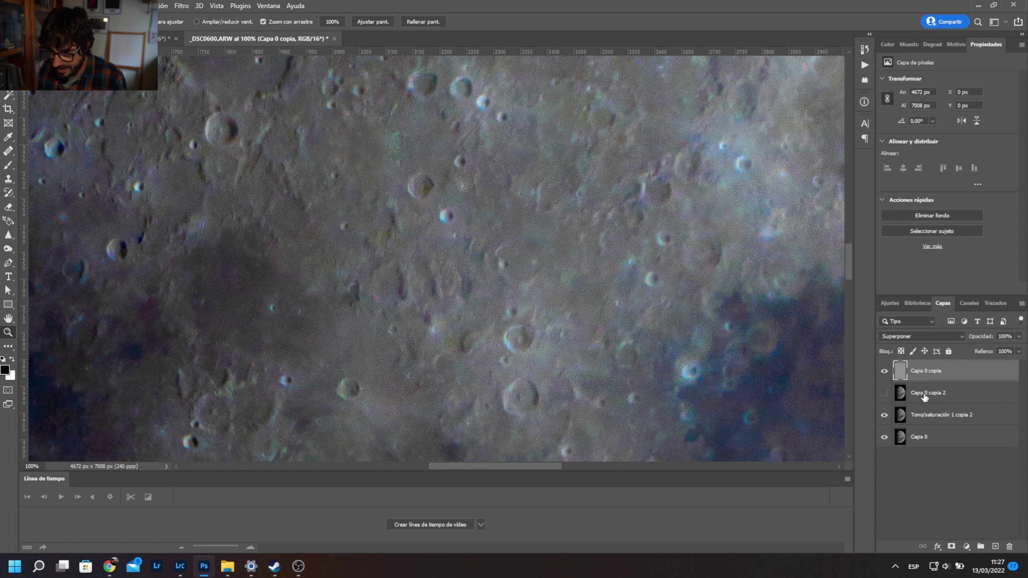
pyautogui.click(882, 395)
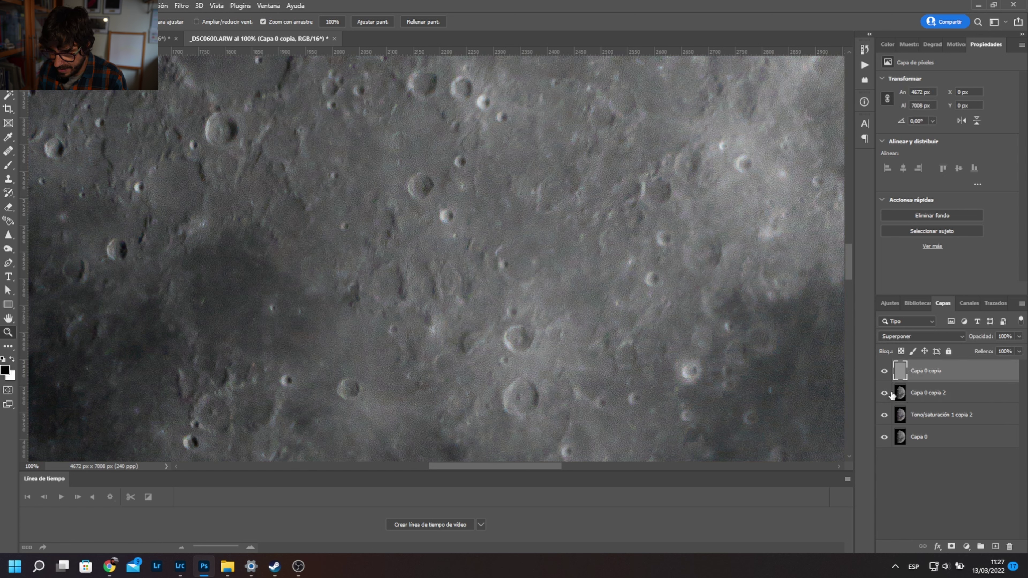
# - Merge Capa 0 copia with Capa 0 copia 2 and set the merged layer's blend mode to Luminosidad
pyautogui.click(926, 395)
pyautogui.keyDown('shift'); pyautogui.click(927, 396); pyautogui.keyUp('shift')
pyautogui.rightClick(926, 395)
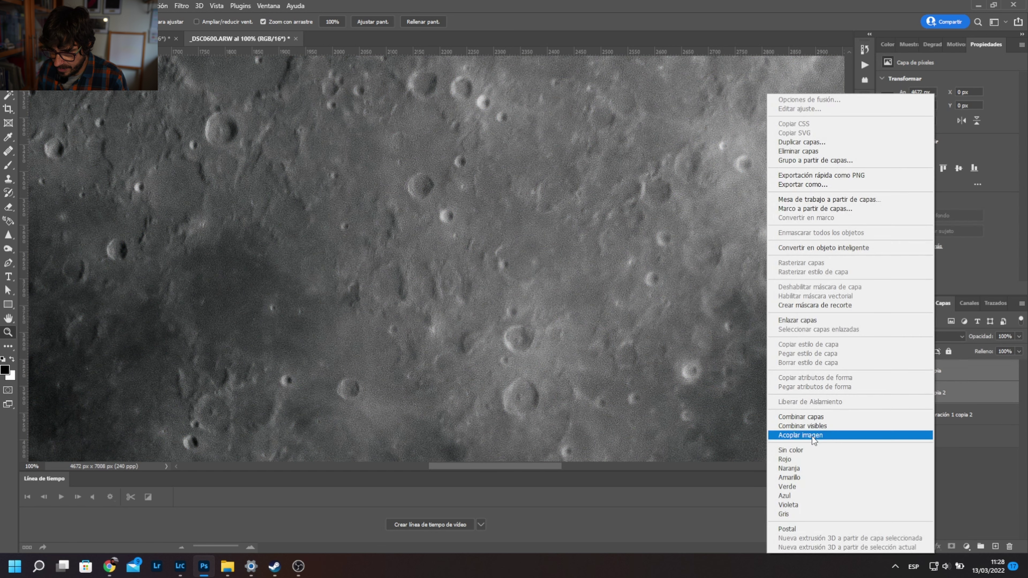
pyautogui.click(806, 415)
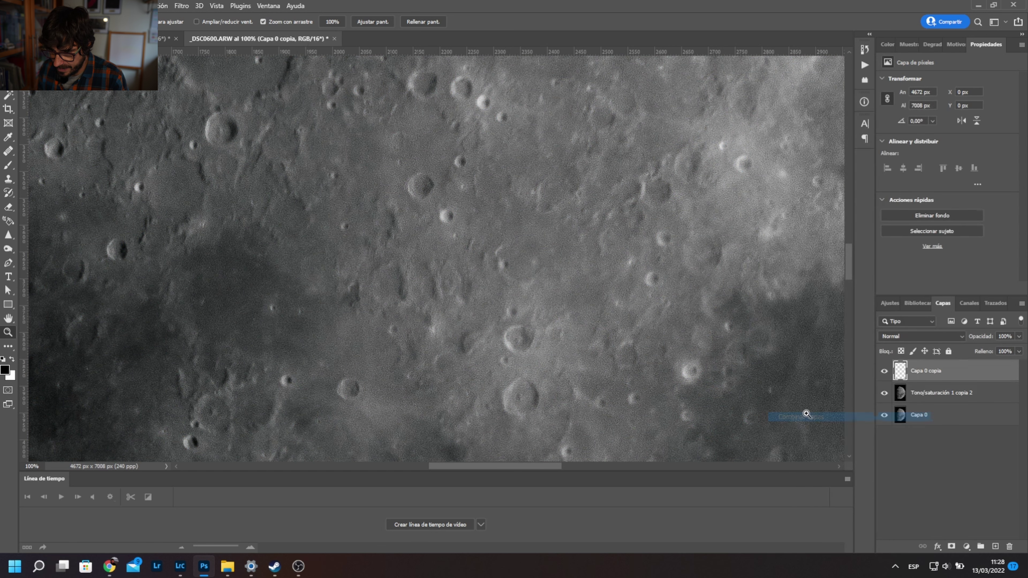
pyautogui.click(949, 336)
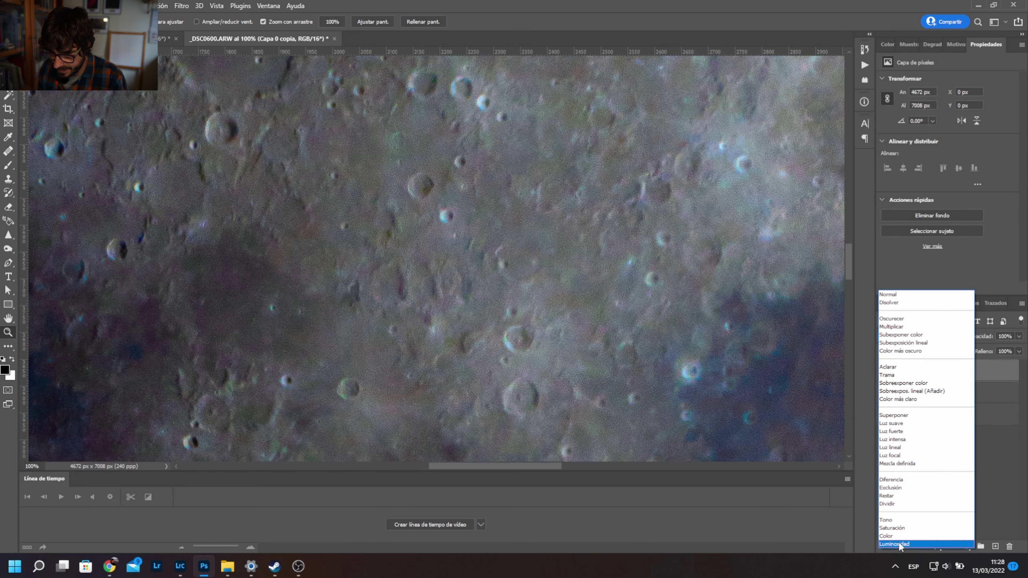
pyautogui.click(899, 543)
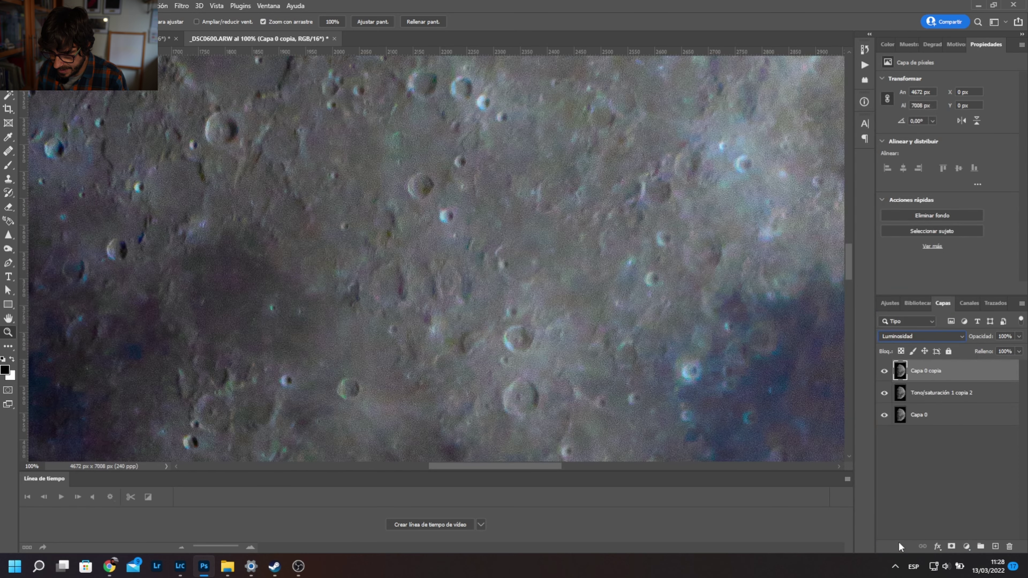
# - Compare crater detail and colour with the merged Capa 0 copia layer hidden and shown, leaving it visible
pyautogui.keyDown('alt'); pyautogui.click(430, 245); pyautogui.keyUp('alt')
pyautogui.keyDown('alt'); pyautogui.click(431, 245); pyautogui.keyUp('alt')
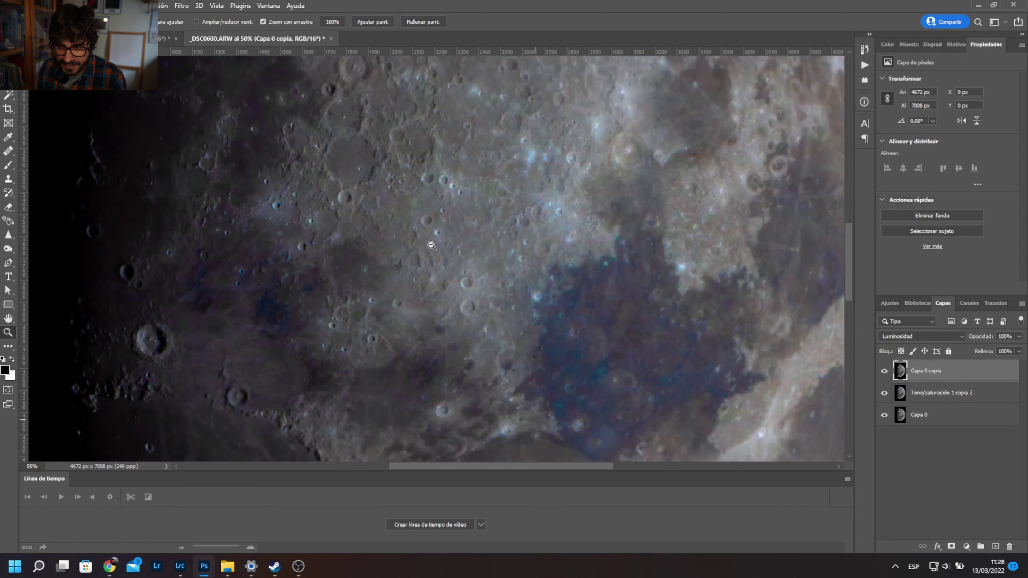
pyautogui.keyDown('alt'); pyautogui.click(455, 205); pyautogui.keyUp('alt')
pyautogui.moveTo(393, 162); pyautogui.dragTo(477, 344)
pyautogui.moveTo(440, 189); pyautogui.dragTo(447, 292)
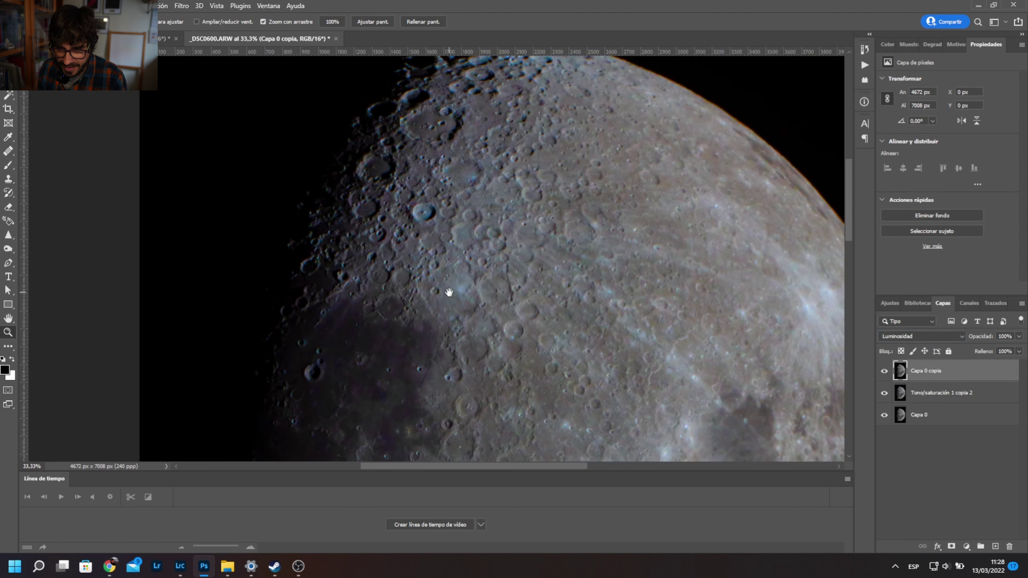
pyautogui.click(436, 192)
pyautogui.click(436, 192)
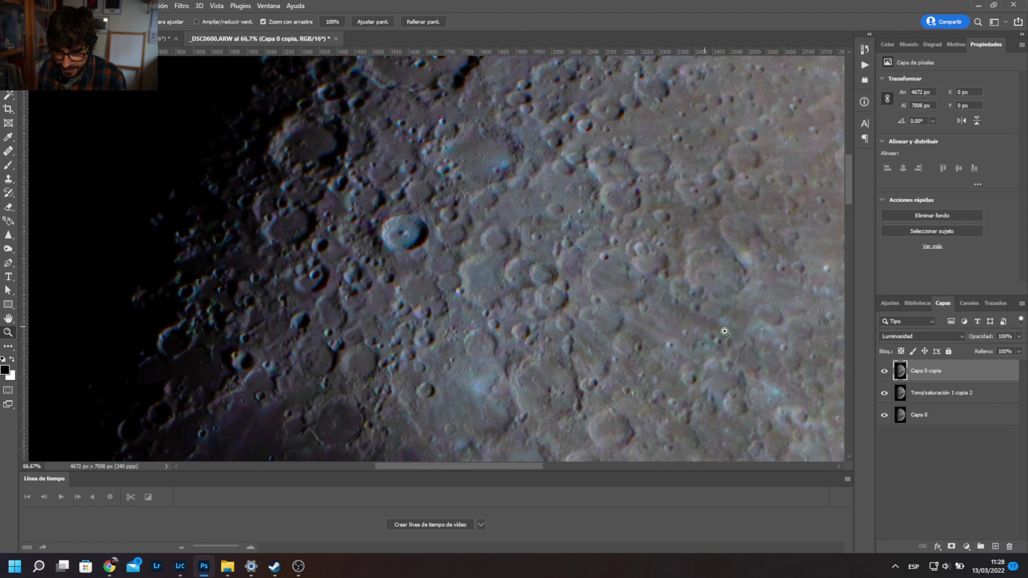
pyautogui.click(884, 371)
pyautogui.click(884, 372)
pyautogui.click(884, 371)
pyautogui.click(885, 372)
pyautogui.click(884, 371)
pyautogui.click(884, 372)
# - Examine colour, noise and detail across the dark maria and cratered highlands of the moon
pyautogui.moveTo(708, 316); pyautogui.dragTo(631, 122)
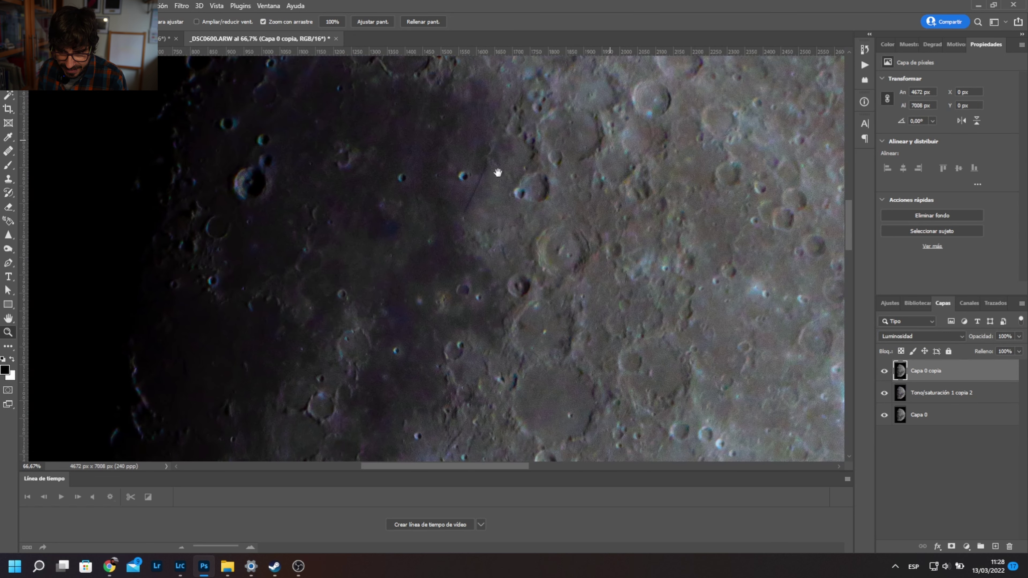
pyautogui.moveTo(503, 168); pyautogui.dragTo(572, 252)
pyautogui.moveTo(636, 292); pyautogui.dragTo(514, 120)
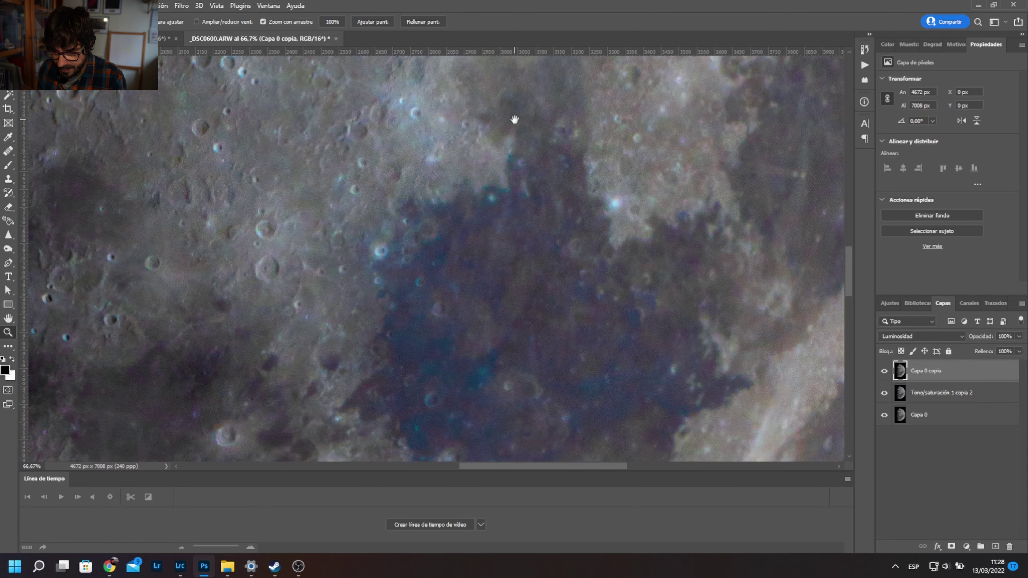
pyautogui.moveTo(627, 333); pyautogui.dragTo(679, 251)
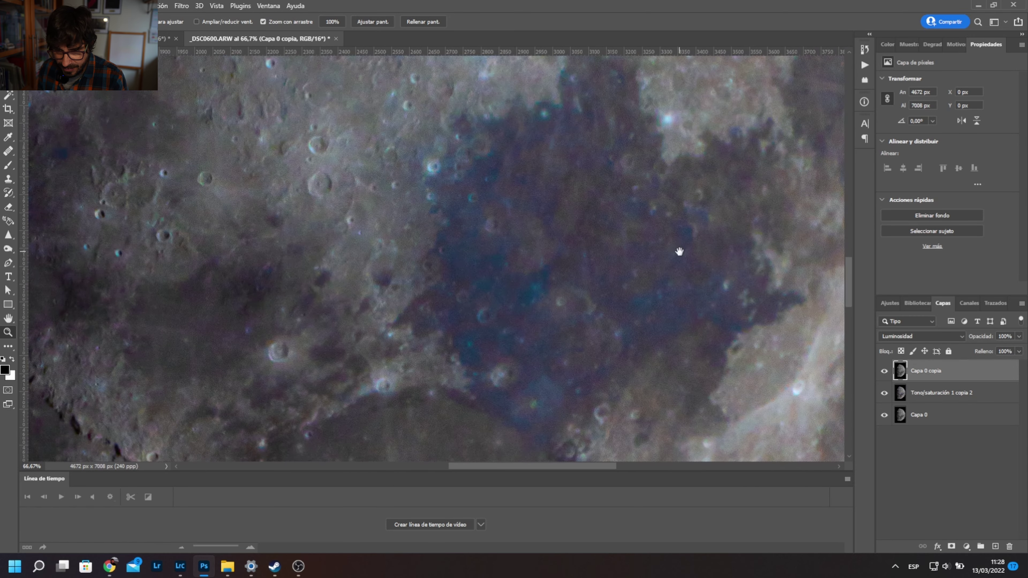
pyautogui.keyDown('alt'); pyautogui.click(537, 292); pyautogui.keyUp('alt')
pyautogui.keyDown('alt'); pyautogui.click(544, 282); pyautogui.keyUp('alt')
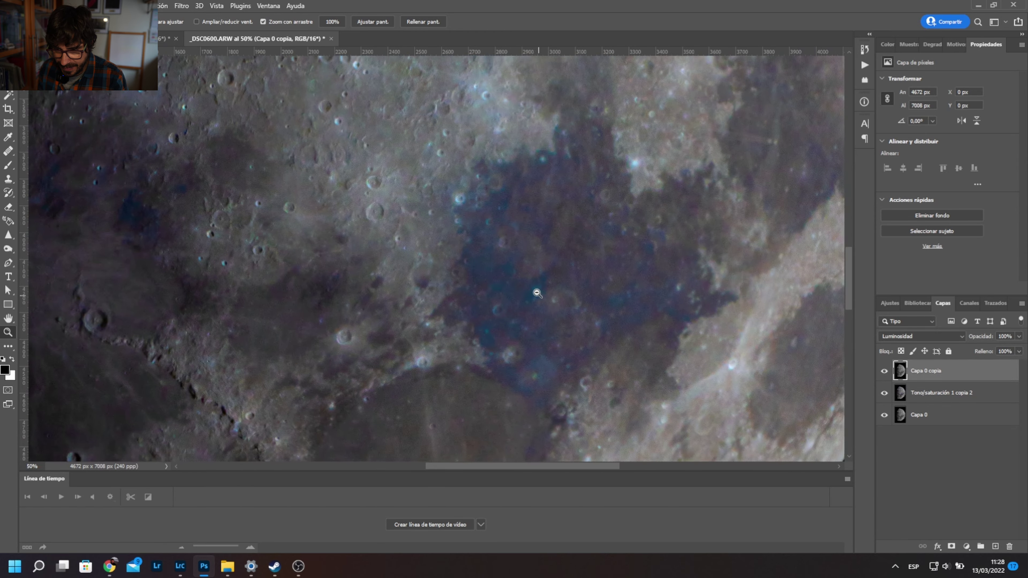
pyautogui.moveTo(616, 226); pyautogui.dragTo(608, 385)
pyautogui.moveTo(609, 207); pyautogui.dragTo(572, 349)
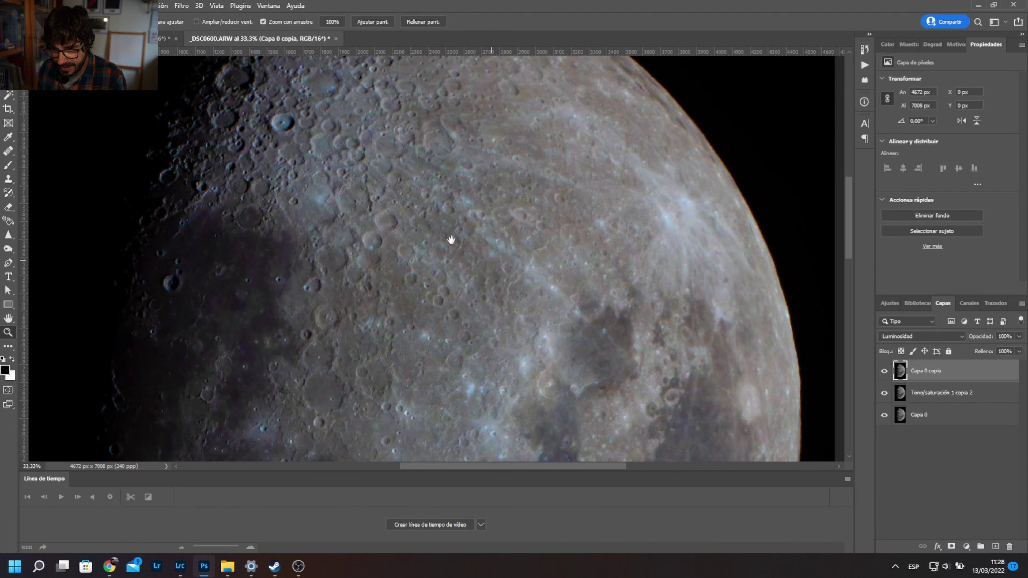
# - Add a Curvas adjustment layer that lifts the midtones and anchors the shadows at Entrada 42, Salida 45
pyautogui.moveTo(451, 240); pyautogui.dragTo(613, 264)
pyautogui.click(966, 547)
pyautogui.click(965, 408)
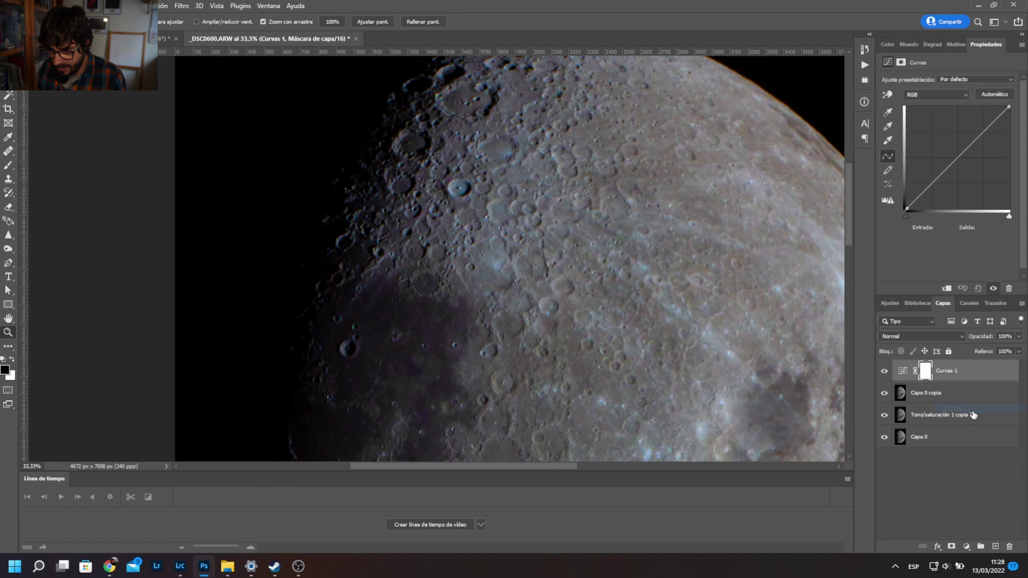
pyautogui.moveTo(961, 161); pyautogui.dragTo(923, 191)
pyautogui.moveTo(702, 213); pyautogui.dragTo(623, 80)
# - Add an Intensidad adjustment layer with Intensidad at +28
pyautogui.click(967, 546)
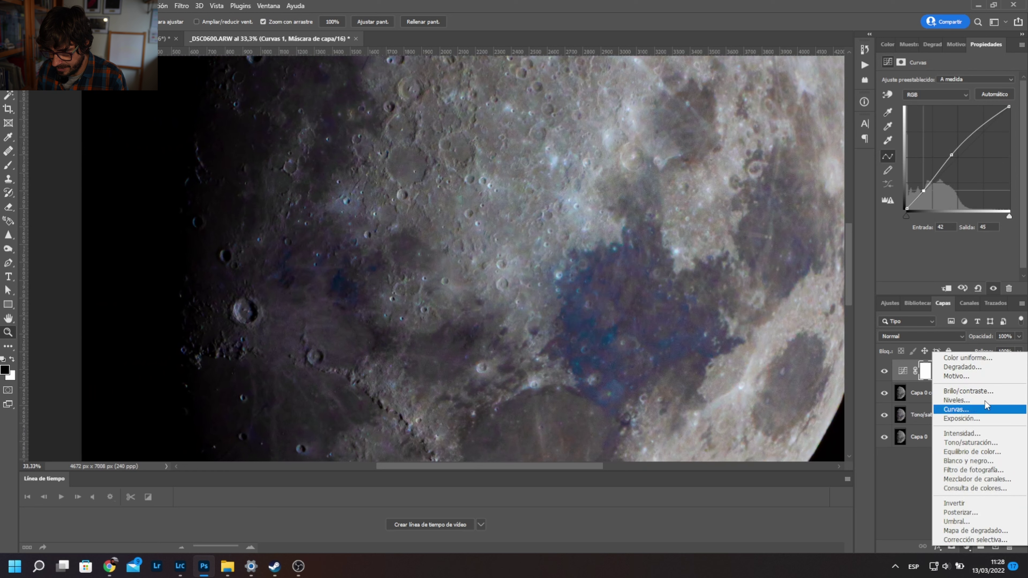
pyautogui.click(981, 435)
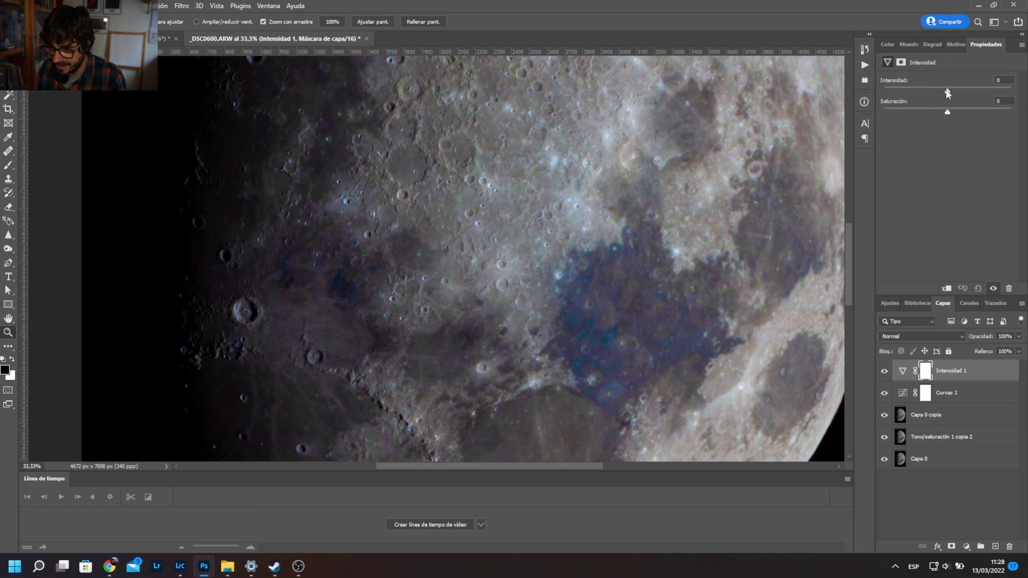
pyautogui.moveTo(947, 92); pyautogui.dragTo(965, 90)
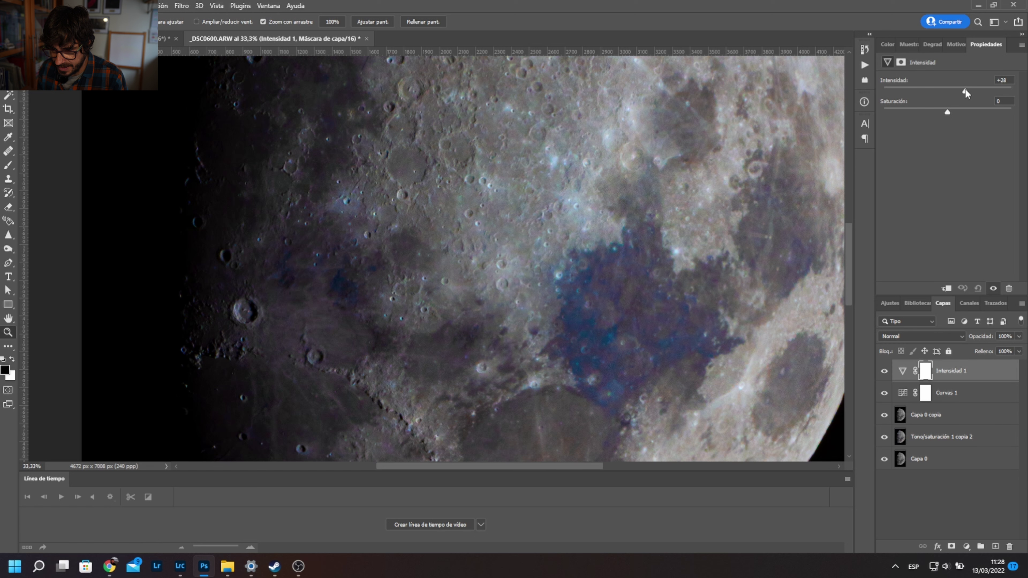
# - Set the Intensidad adjustment layer to Intensidad +31 and Saturación +32
pyautogui.moveTo(945, 114); pyautogui.dragTo(958, 113)
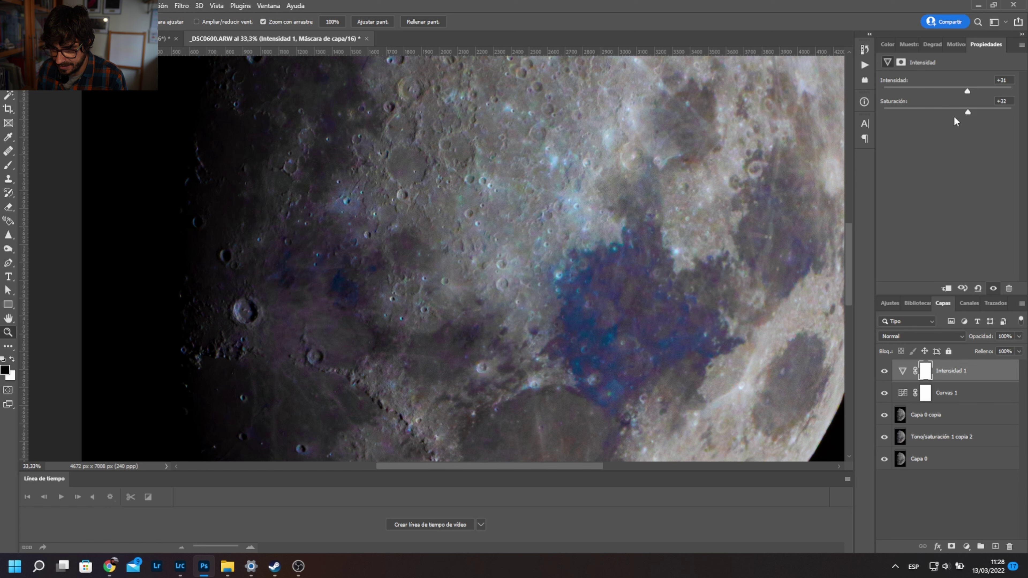
pyautogui.keyDown('alt'); pyautogui.click(610, 263); pyautogui.keyUp('alt')
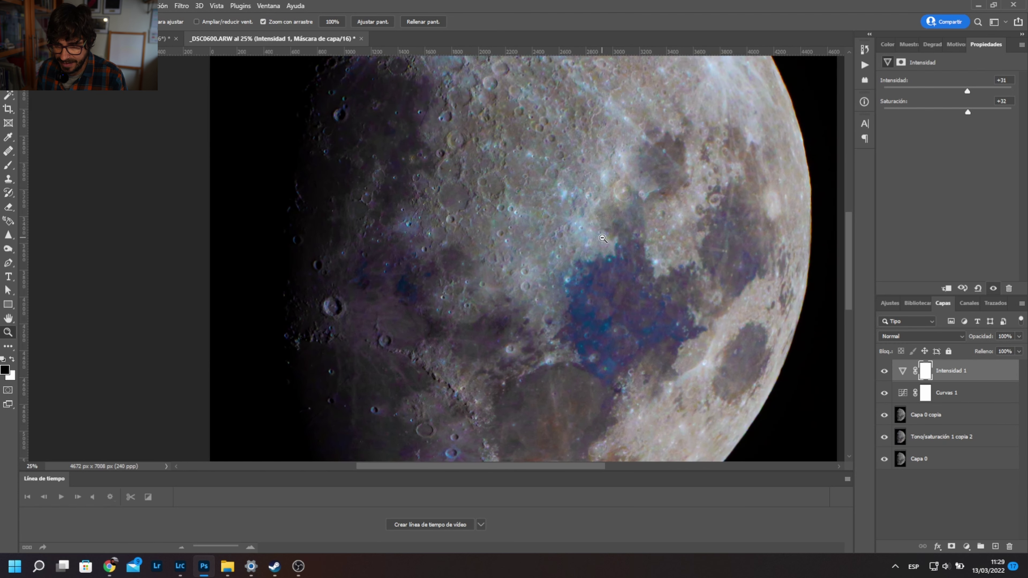
pyautogui.keyDown('alt'); pyautogui.click(603, 239); pyautogui.keyUp('alt')
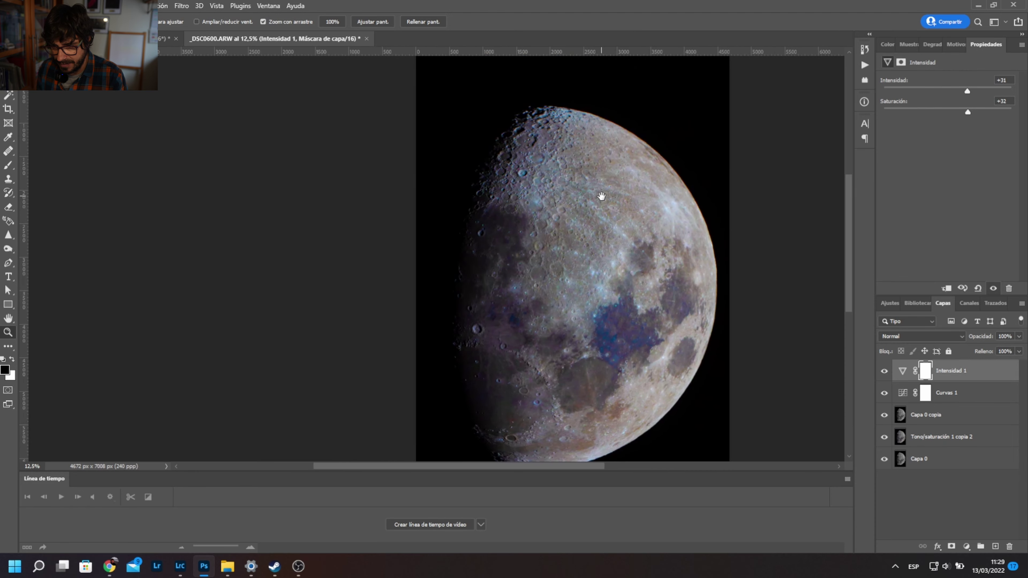
pyautogui.moveTo(588, 200); pyautogui.dragTo(603, 159)
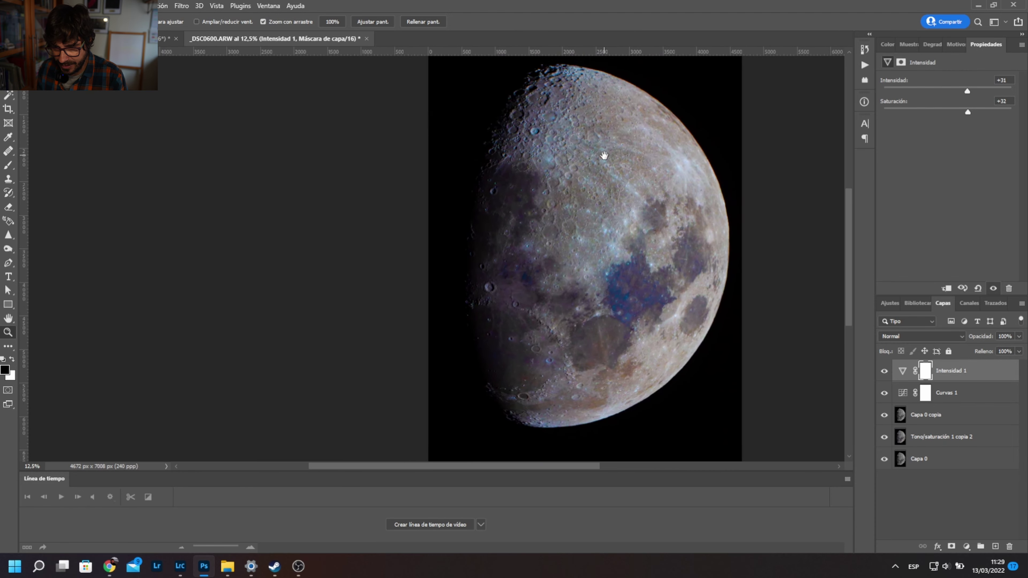
pyautogui.moveTo(675, 187); pyautogui.dragTo(669, 219)
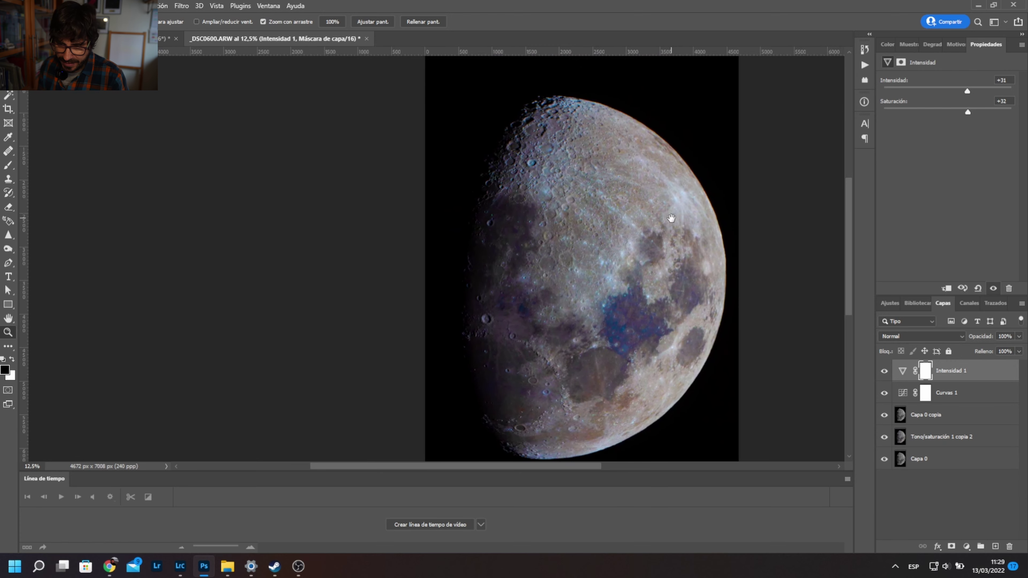
# - Flip the whole canvas vertically so the moon's heavily cratered end lies at the lower edge of the image
pyautogui.moveTo(592, 253); pyautogui.dragTo(588, 219)
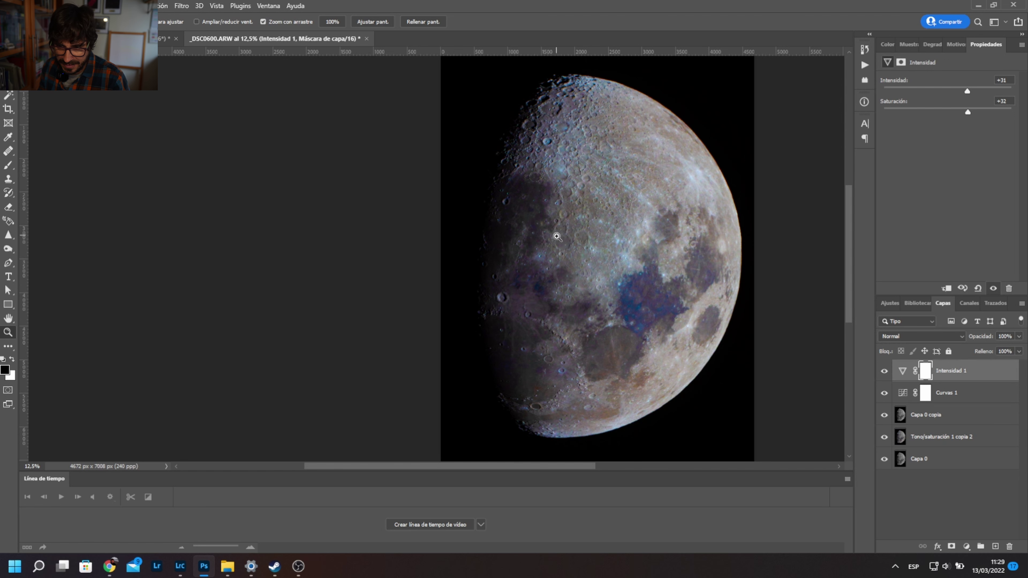
pyautogui.hotkey('alt', 'i')
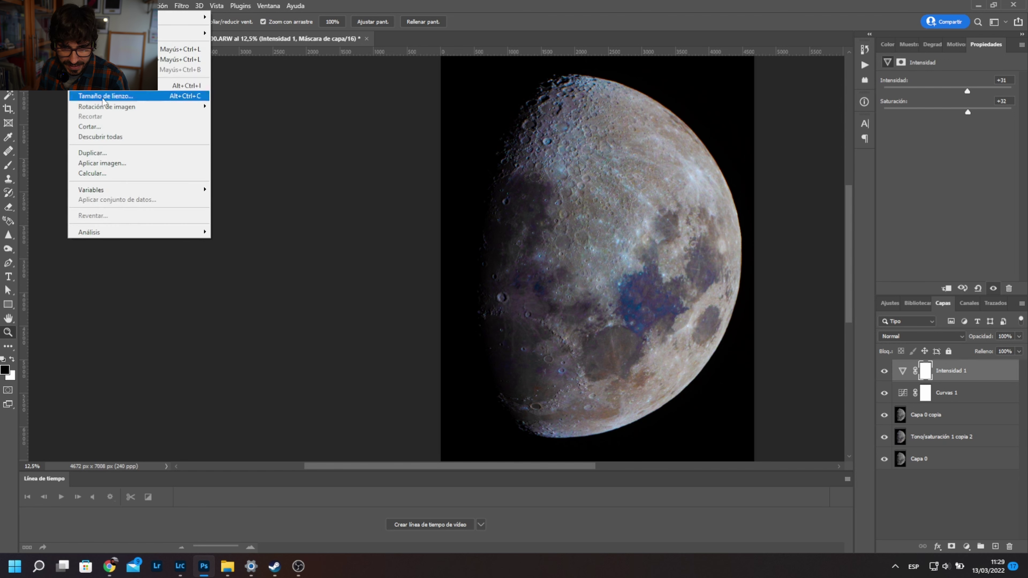
pyautogui.moveTo(105, 108)
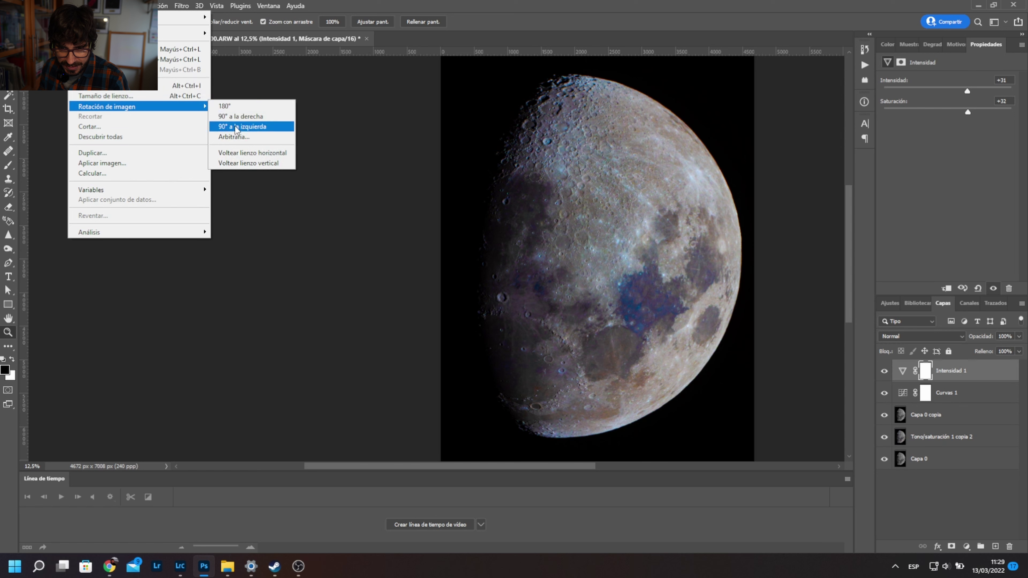
pyautogui.click(247, 164)
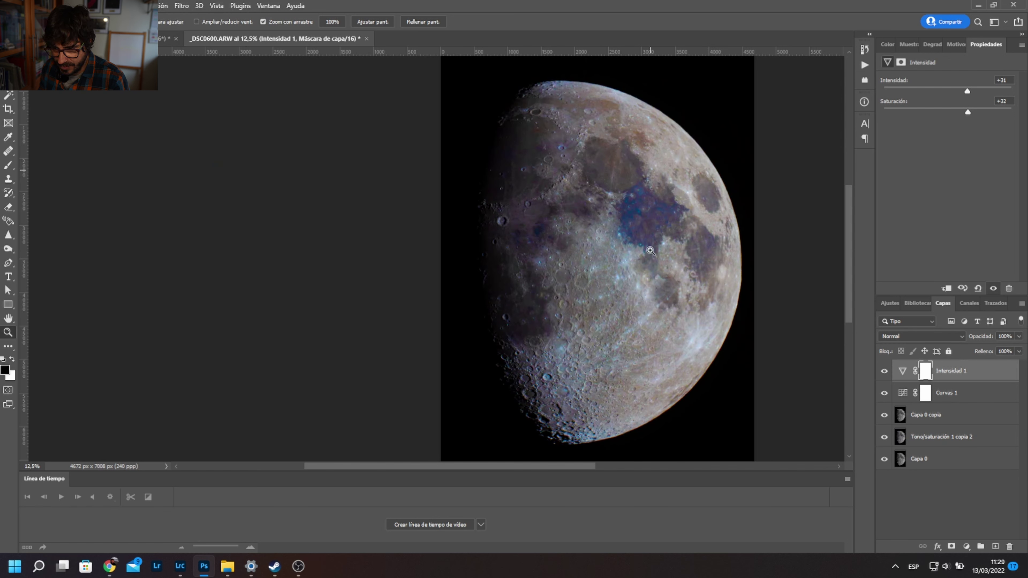
# - Examine colour and crater detail along the terminator, the central highlands and the blue mare of the flipped moon, including the whole disc
pyautogui.click(636, 250)
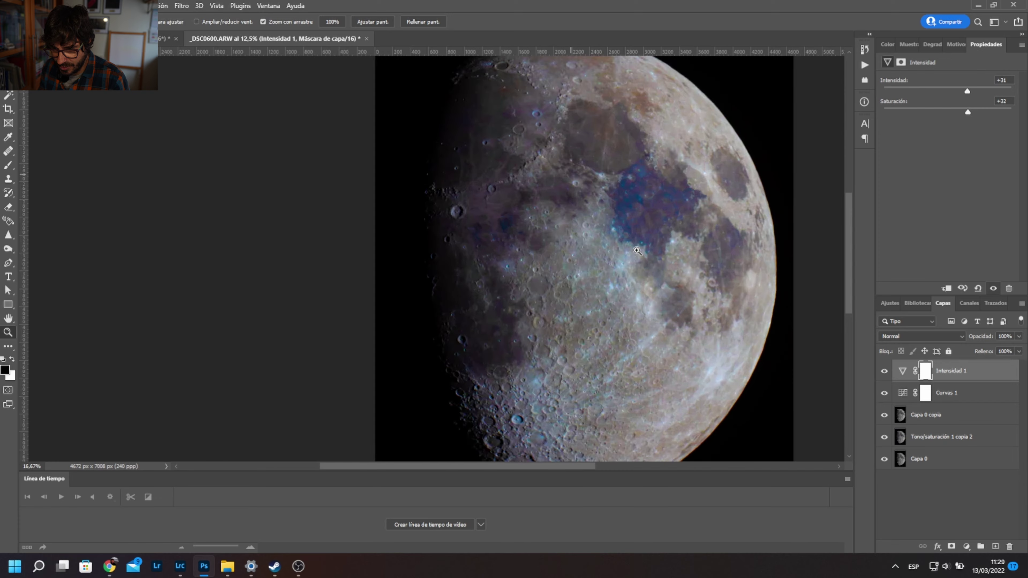
pyautogui.click(580, 248)
pyautogui.click(586, 256)
pyautogui.moveTo(586, 256); pyautogui.dragTo(658, 141)
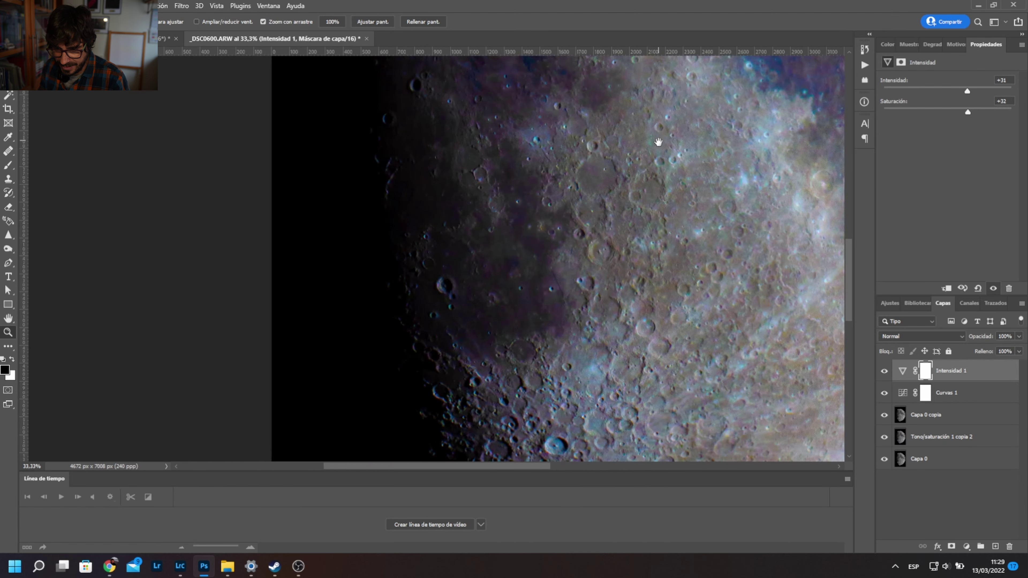
pyautogui.moveTo(645, 251); pyautogui.dragTo(549, 85)
pyautogui.moveTo(609, 163); pyautogui.dragTo(567, 271)
pyautogui.click(610, 183)
pyautogui.click(610, 183)
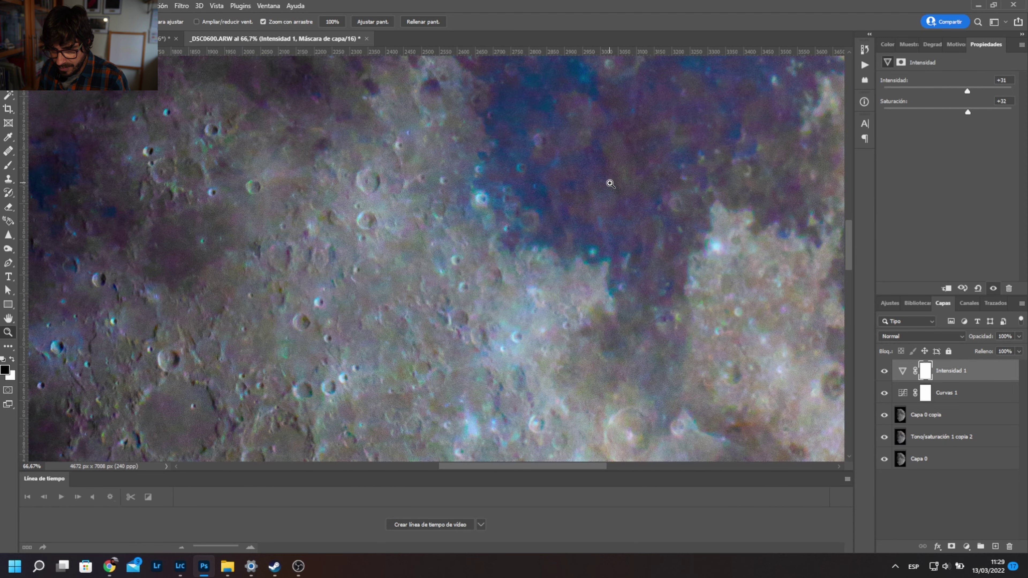
pyautogui.keyDown('alt'); pyautogui.click(425, 253); pyautogui.keyUp('alt')
pyautogui.keyDown('alt'); pyautogui.click(425, 252); pyautogui.keyUp('alt')
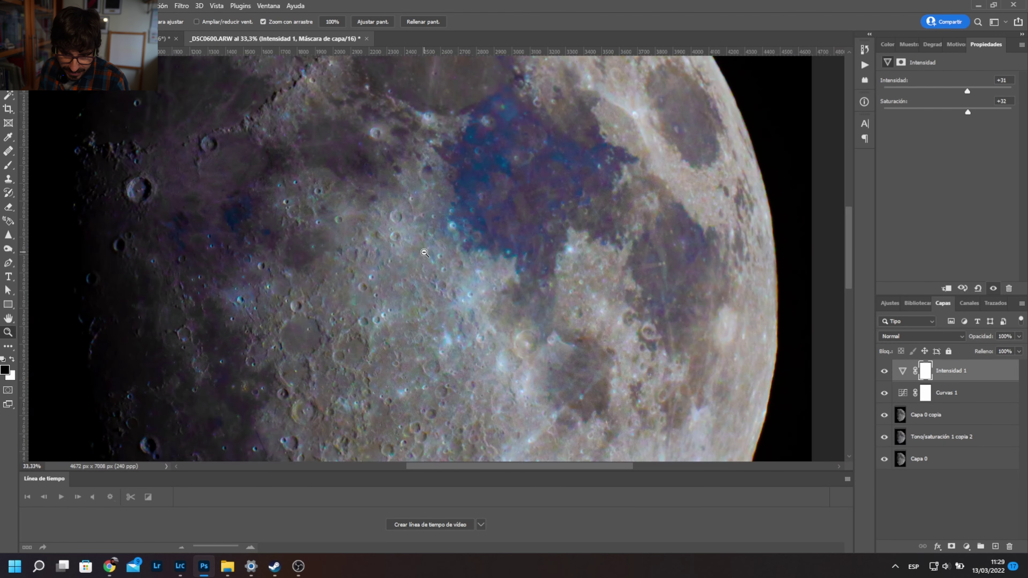
pyautogui.keyDown('alt'); pyautogui.click(425, 253); pyautogui.keyUp('alt')
pyautogui.keyDown('alt'); pyautogui.click(424, 252); pyautogui.keyUp('alt')
pyautogui.keyDown('alt'); pyautogui.click(425, 253); pyautogui.keyUp('alt')
pyautogui.moveTo(373, 246); pyautogui.dragTo(407, 253)
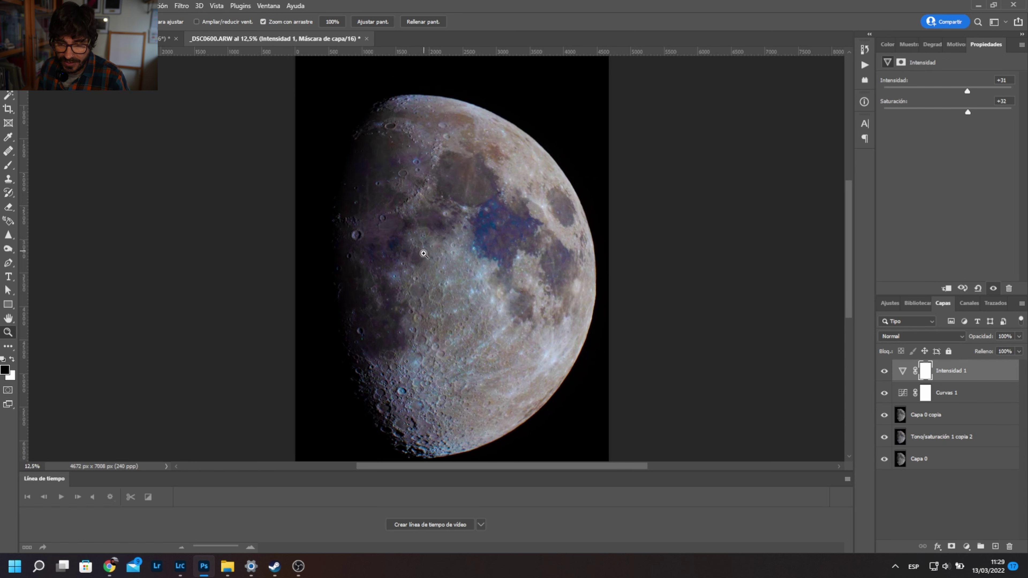
pyautogui.moveTo(443, 284); pyautogui.dragTo(457, 261)
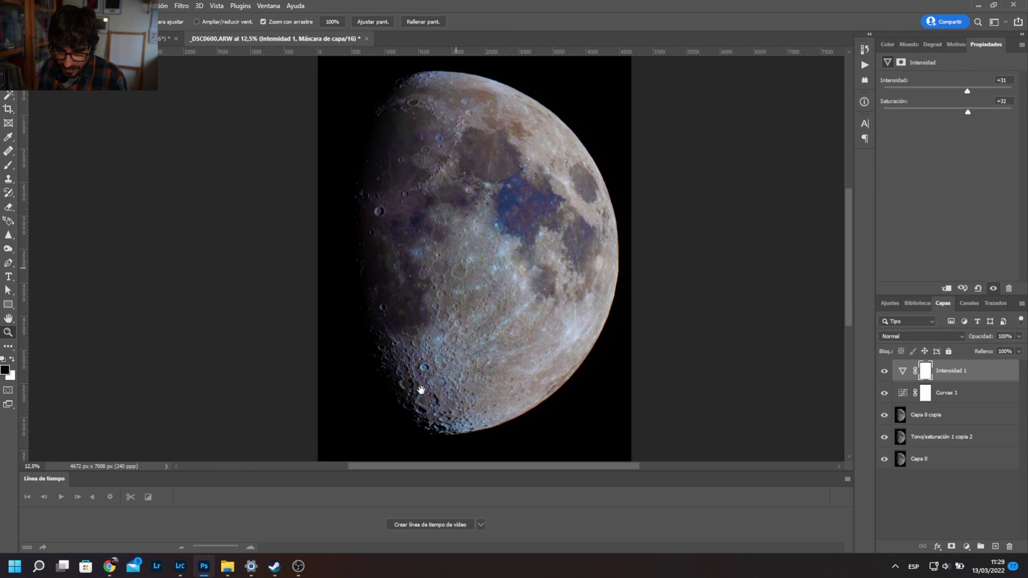
# - Inspect the large craters near the lower terminator at 100%, and compare the blue and brown maria with the full moon
pyautogui.moveTo(486, 328); pyautogui.dragTo(486, 328)
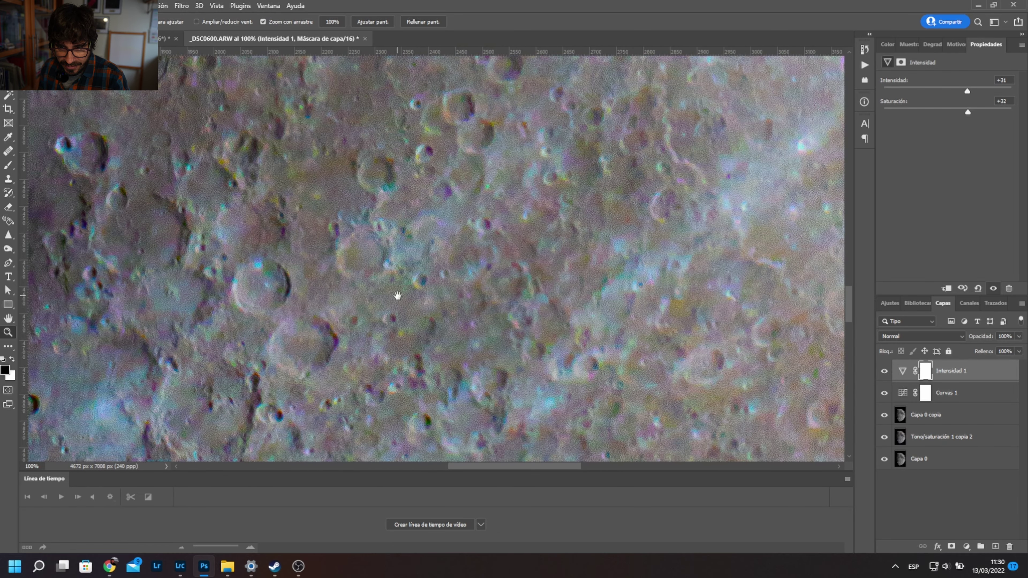
pyautogui.moveTo(398, 296); pyautogui.dragTo(590, 165)
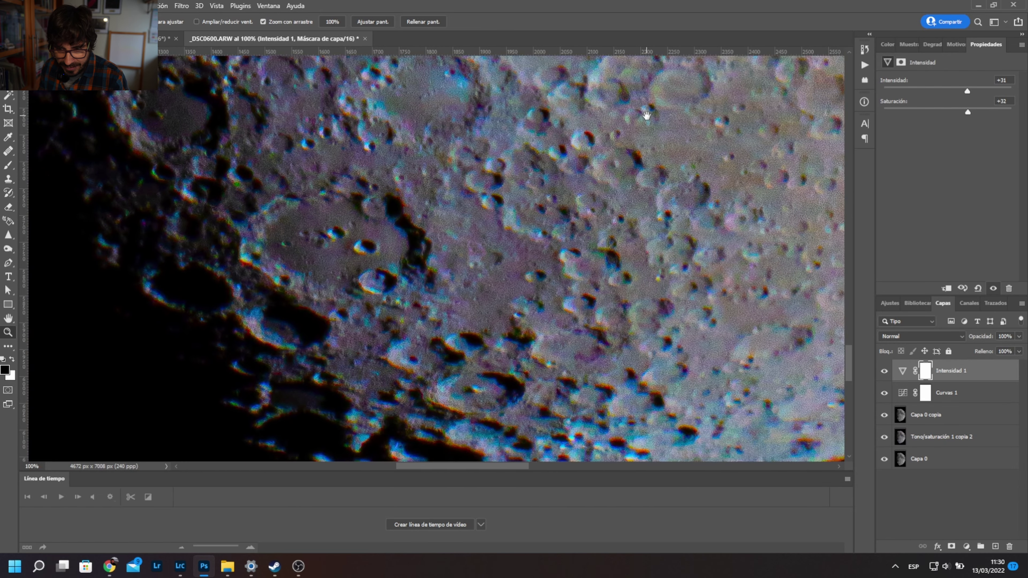
pyautogui.moveTo(646, 116); pyautogui.dragTo(725, 155)
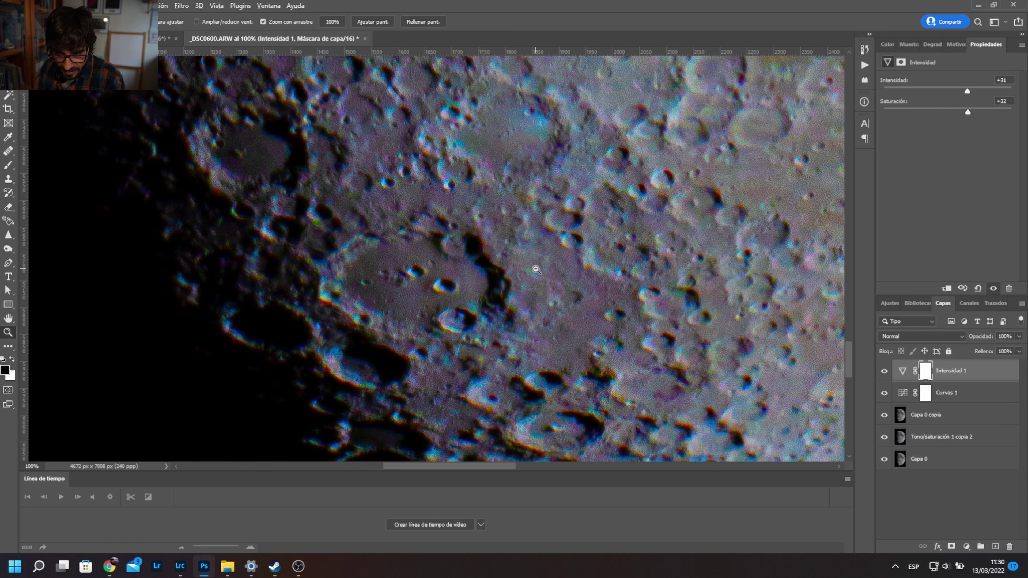
pyautogui.scroll(-3, 535, 270)
pyautogui.moveTo(625, 195); pyautogui.dragTo(671, 396)
pyautogui.moveTo(521, 209); pyautogui.dragTo(589, 330)
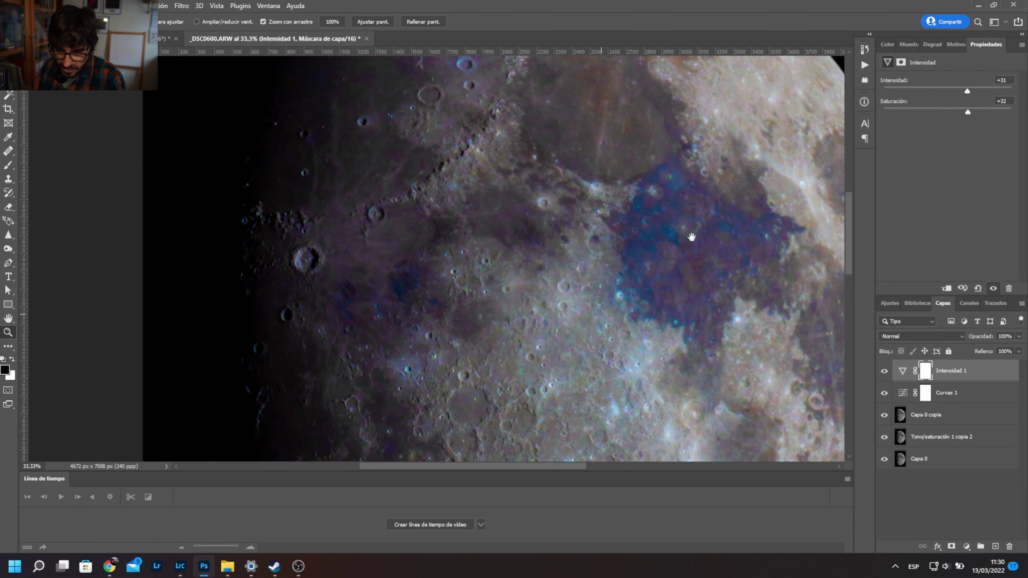
pyautogui.moveTo(692, 238); pyautogui.dragTo(535, 288)
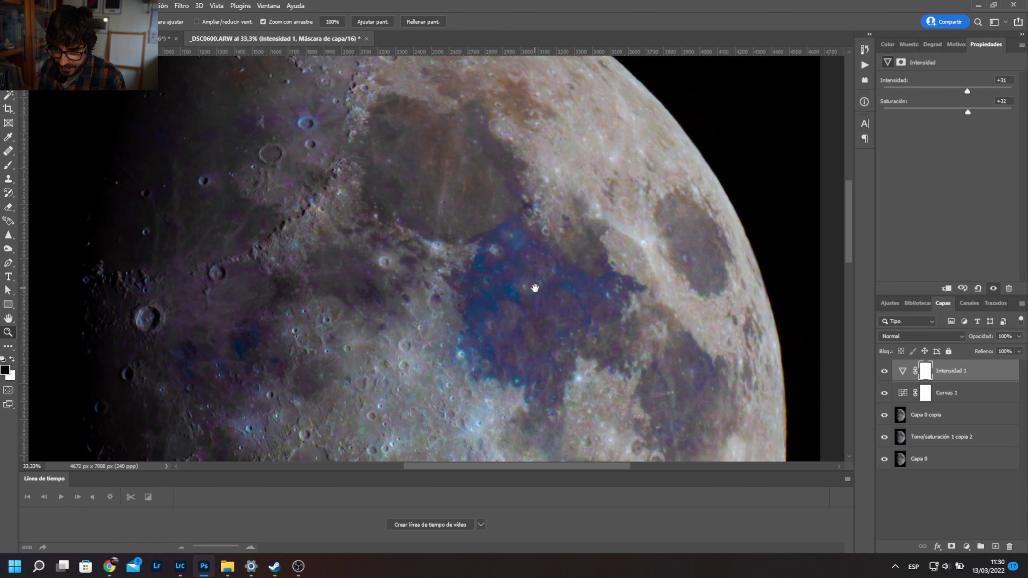
pyautogui.keyDown('alt'); pyautogui.click(535, 266); pyautogui.keyUp('alt')
pyautogui.keyDown('alt'); pyautogui.click(535, 266); pyautogui.keyUp('alt')
pyautogui.moveTo(546, 288); pyautogui.dragTo(668, 190)
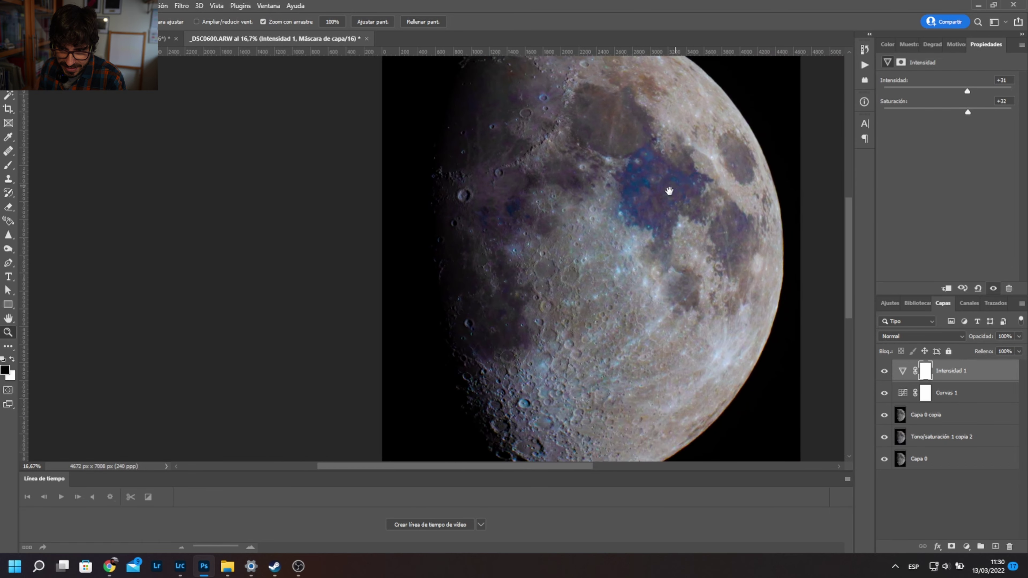
pyautogui.keyDown('alt'); pyautogui.click(648, 201); pyautogui.keyUp('alt')
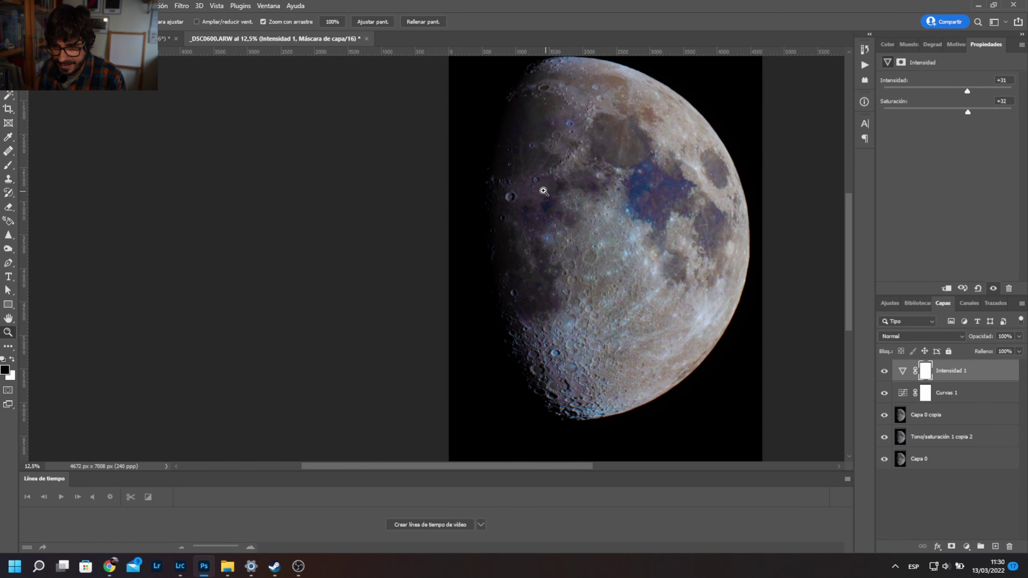